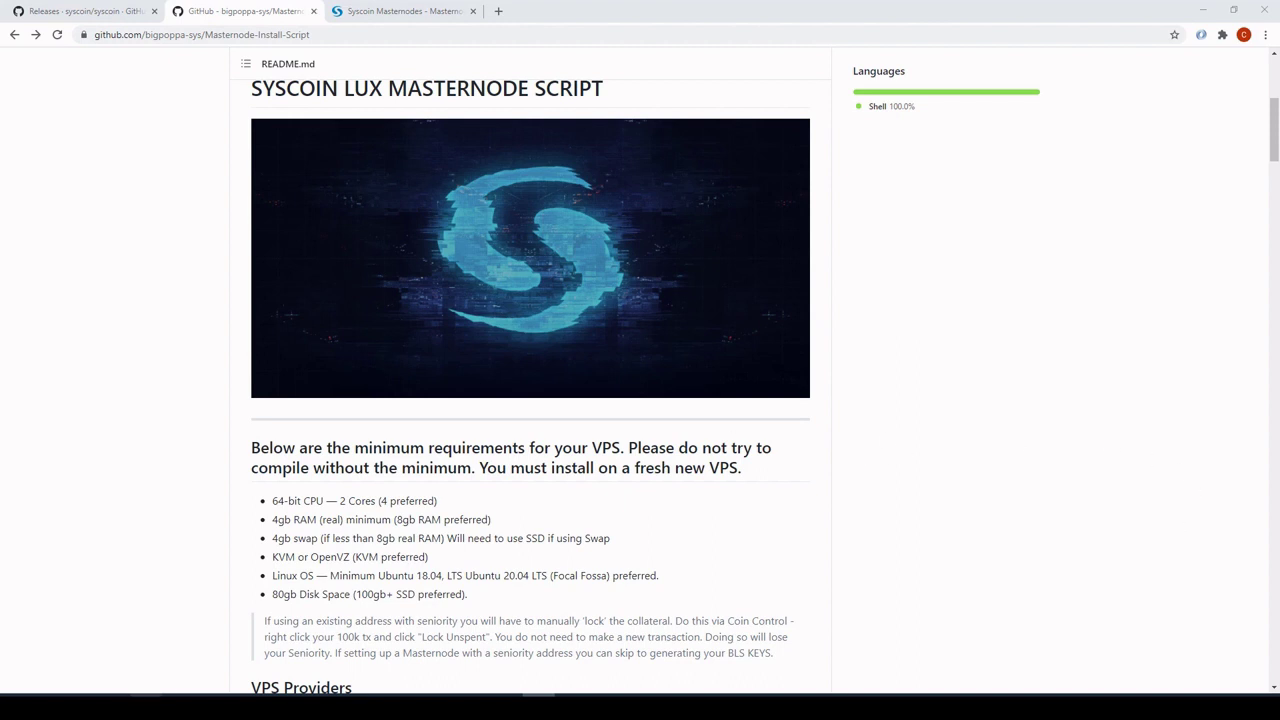
Switch to the File Explorer window showing the Syscoin data folder.
key("alt+Tab")
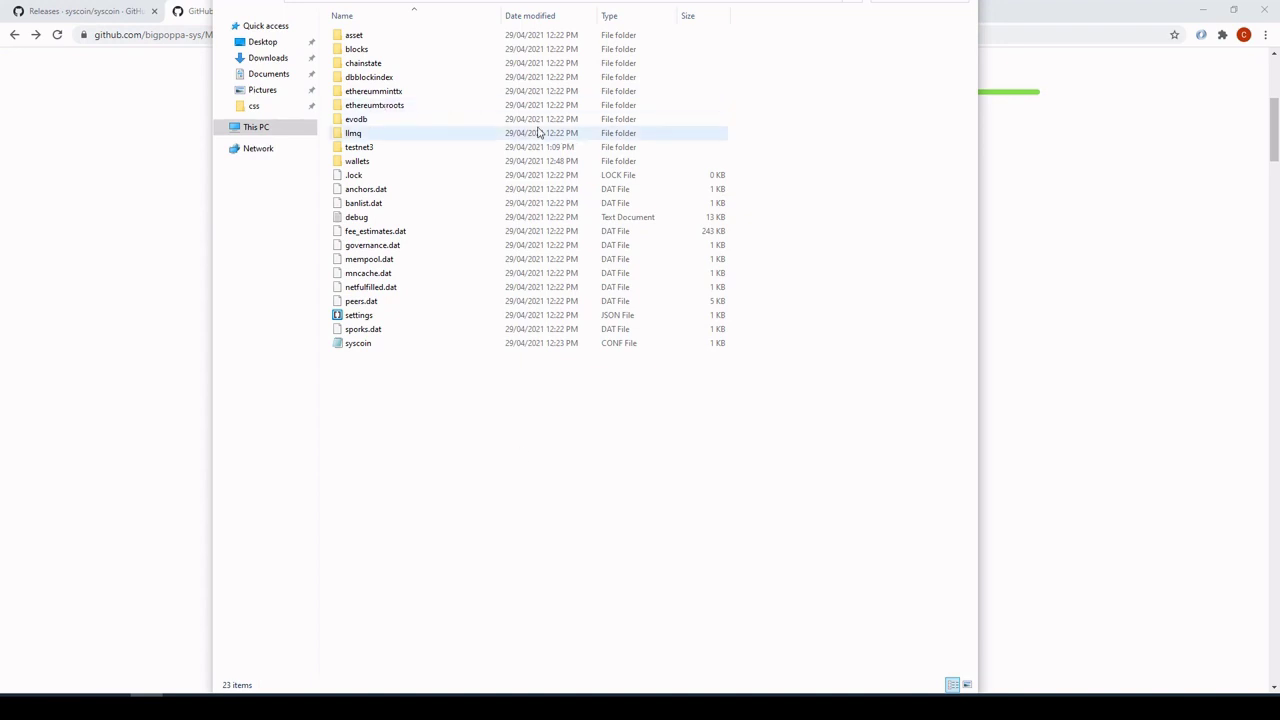
Copy wallet.dat from the wallets folder, then bring Chrome's README back up.
double_click(420, 163)
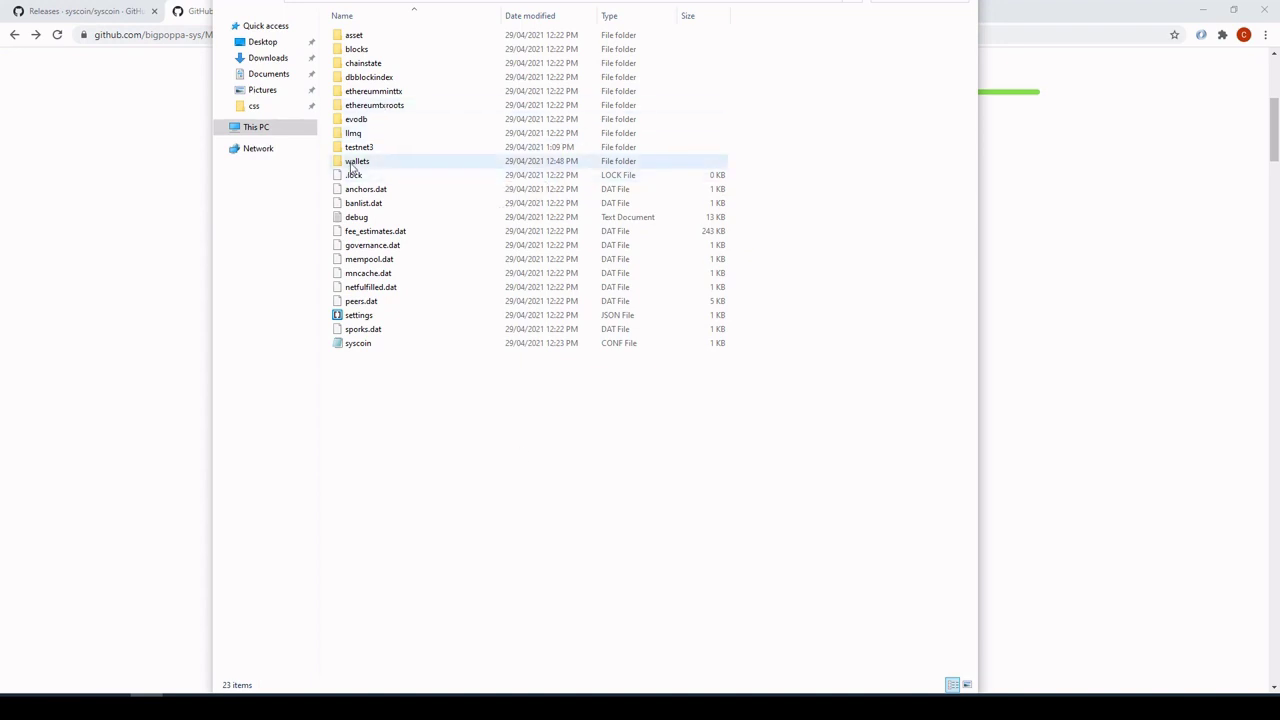
left_click(350, 35)
right_click(351, 36)
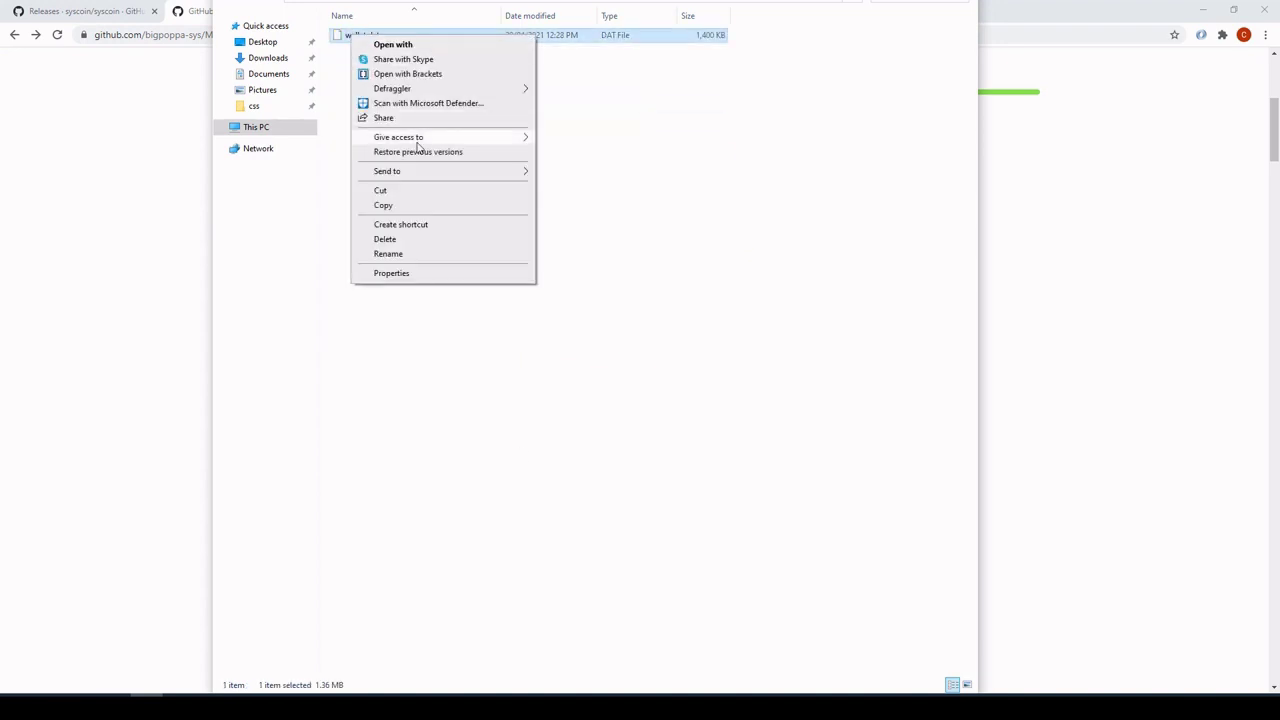
left_click(383, 205)
left_click(532, 226)
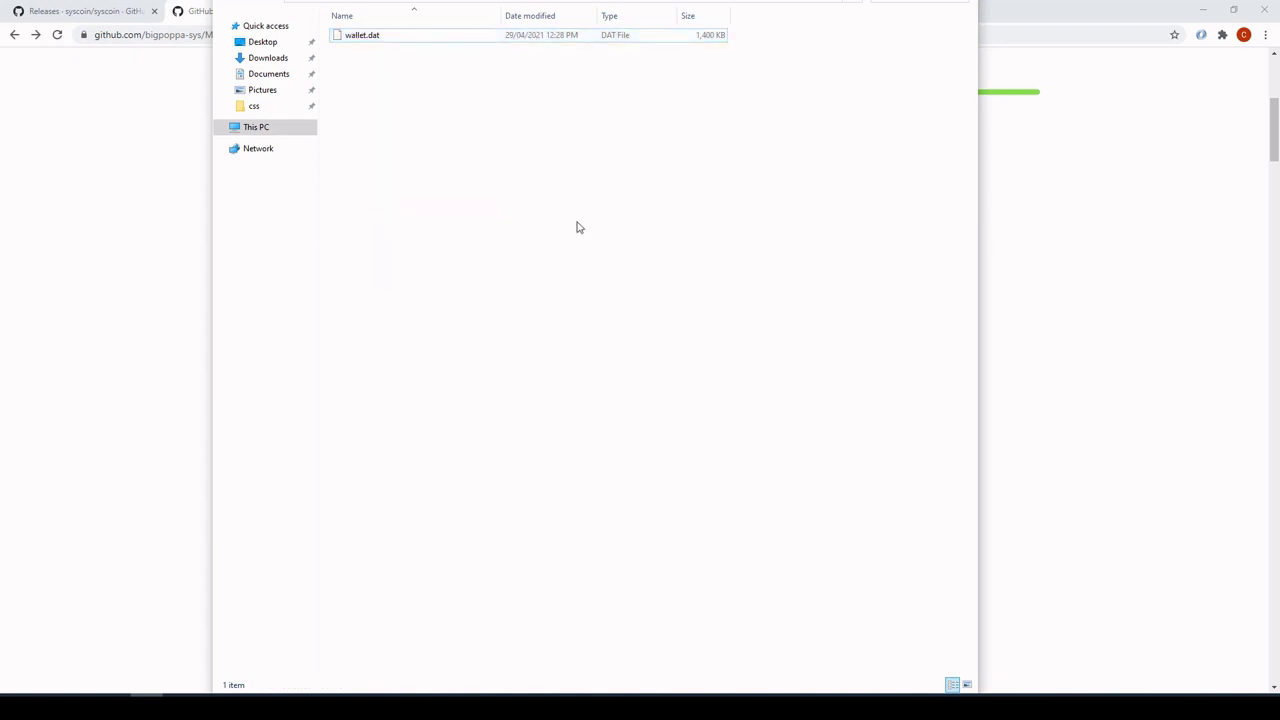
left_click(1058, 210)
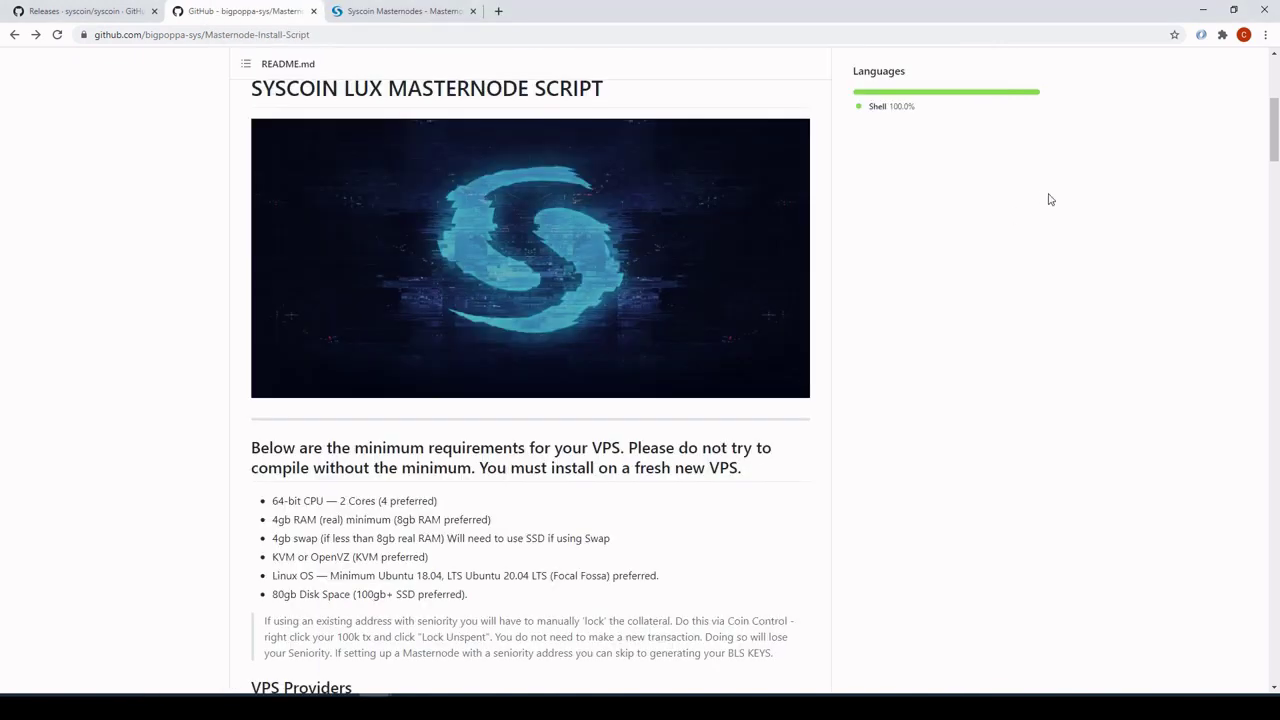
Switch to the syscoin/syscoin releases tab and highlight the repository name in its address.
left_click(104, 16)
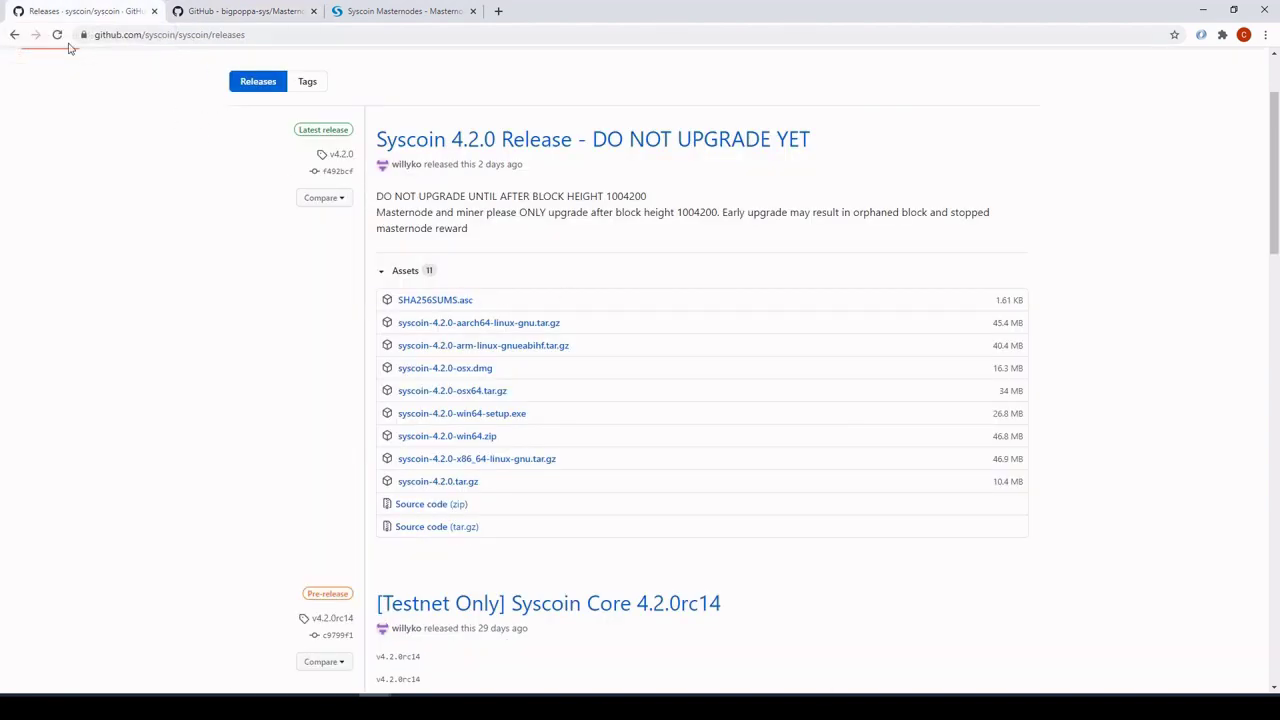
left_click(147, 37)
left_click(143, 35)
left_click_drag(189, 35, 329, 38)
left_click(301, 228)
Scroll to the 4.2.0 Assets and highlight the macOS, Windows and Linux download names.
scroll(630, 325, "up", 2)
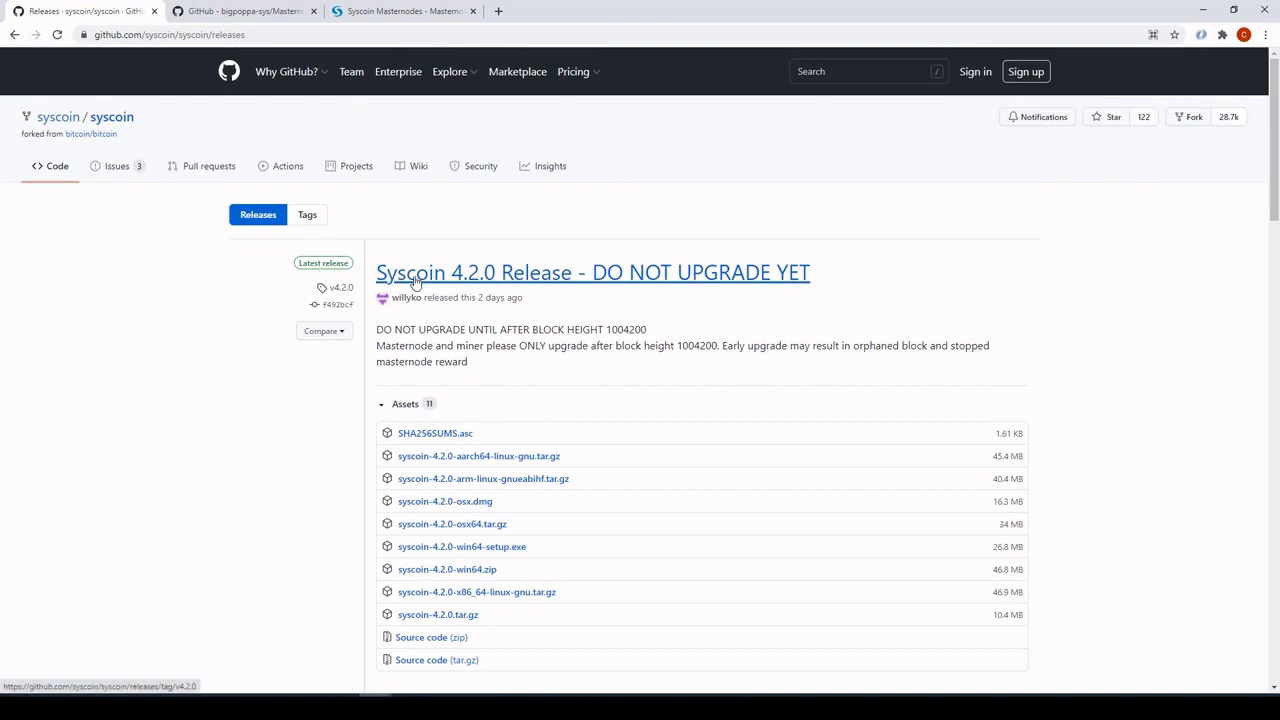
scroll(383, 222, "down", 1)
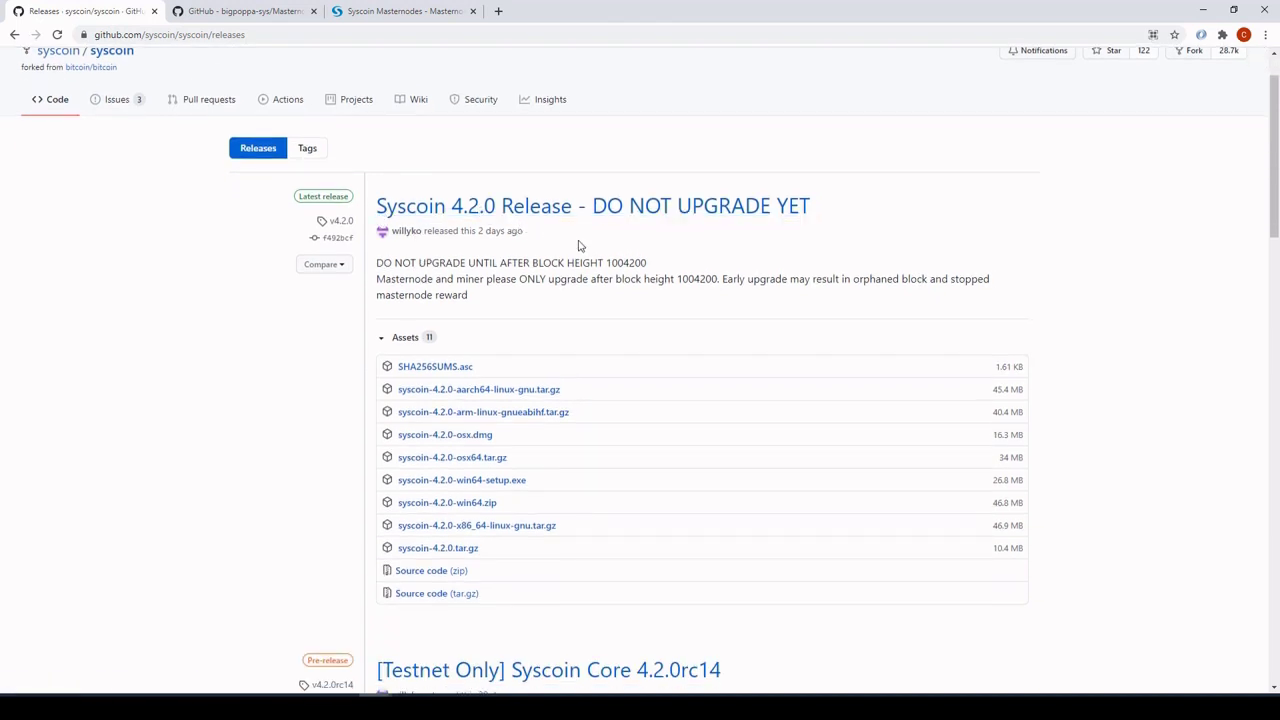
scroll(578, 245, "down", 1)
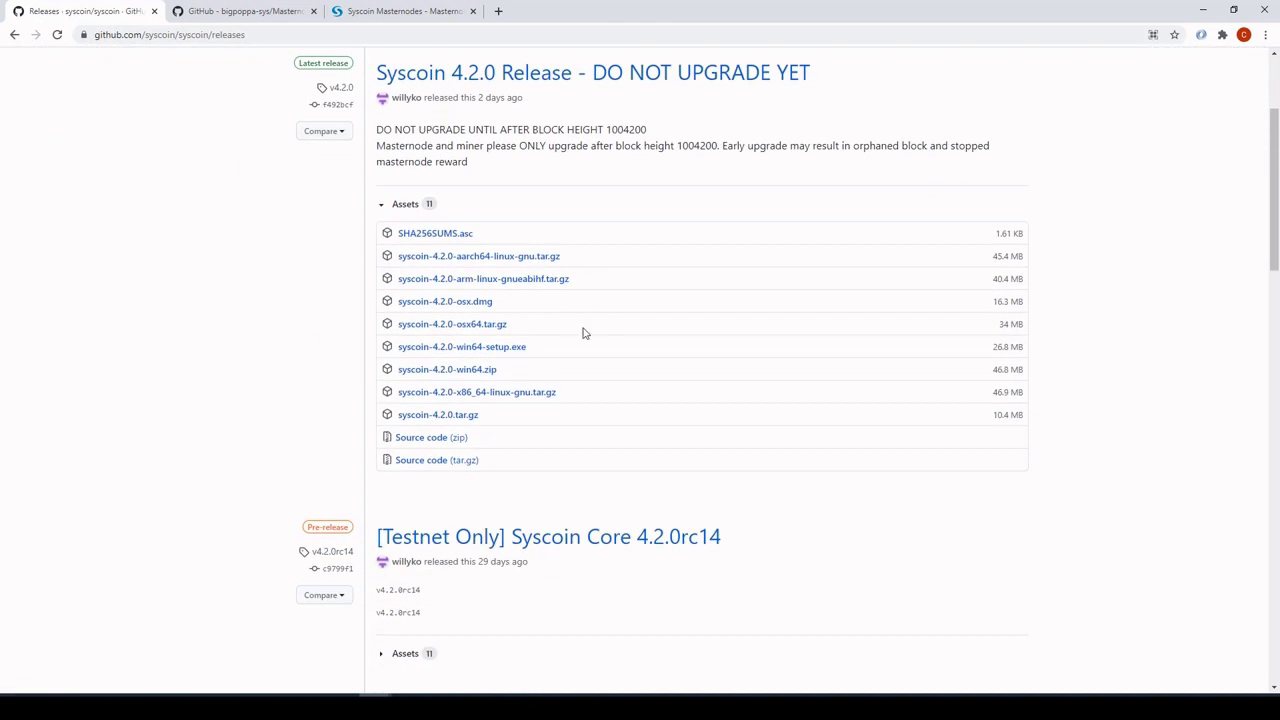
left_click_drag(375, 318, 399, 304)
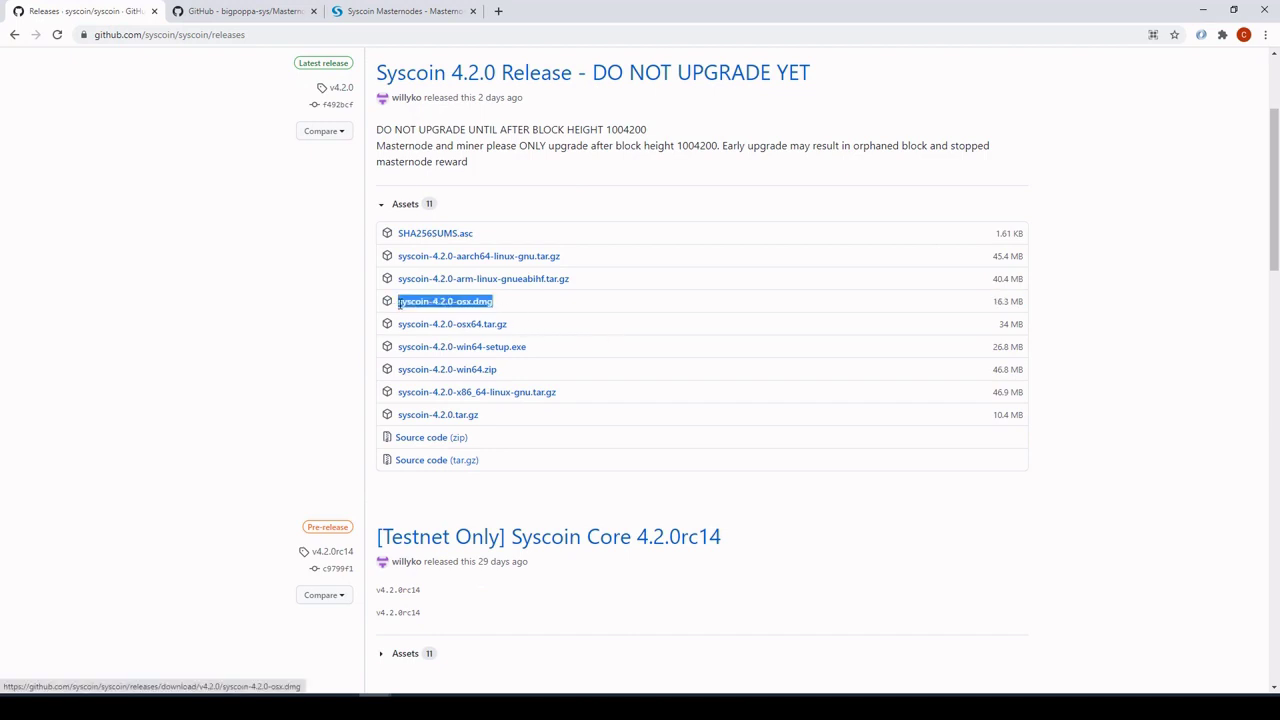
left_click(534, 328)
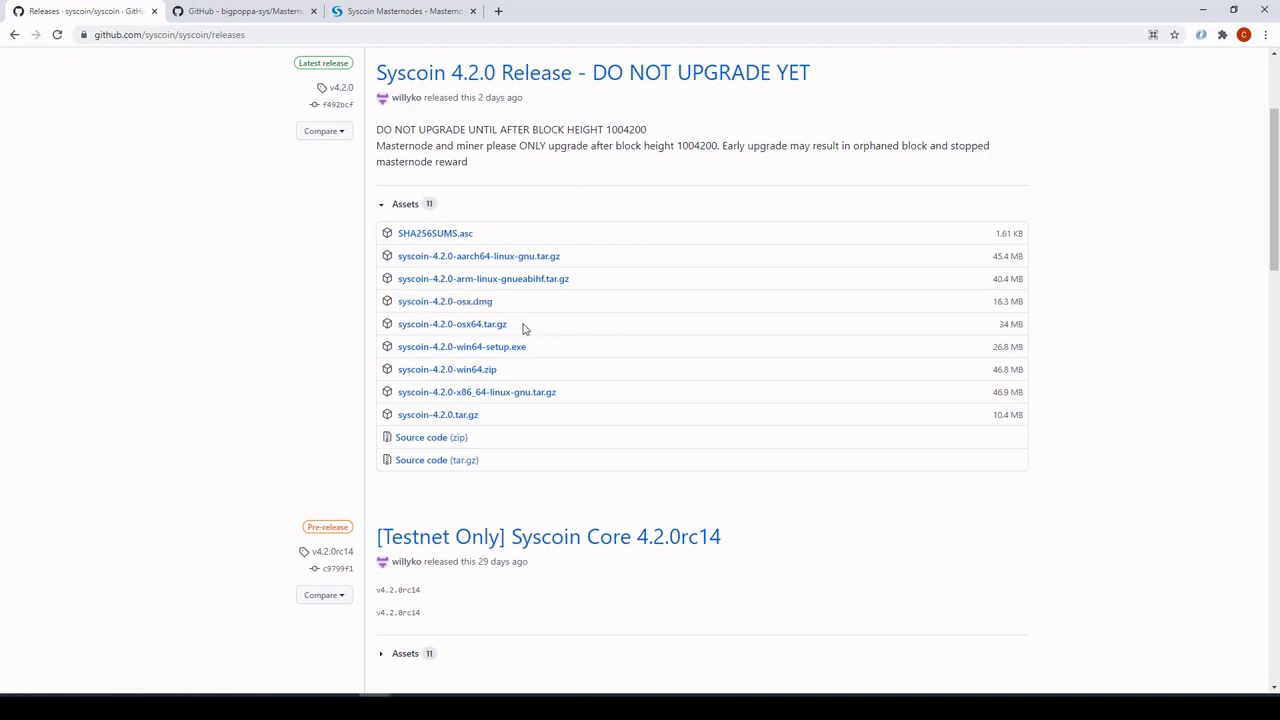
left_click_drag(534, 328, 463, 306)
left_click(540, 362)
left_click_drag(510, 378, 447, 348)
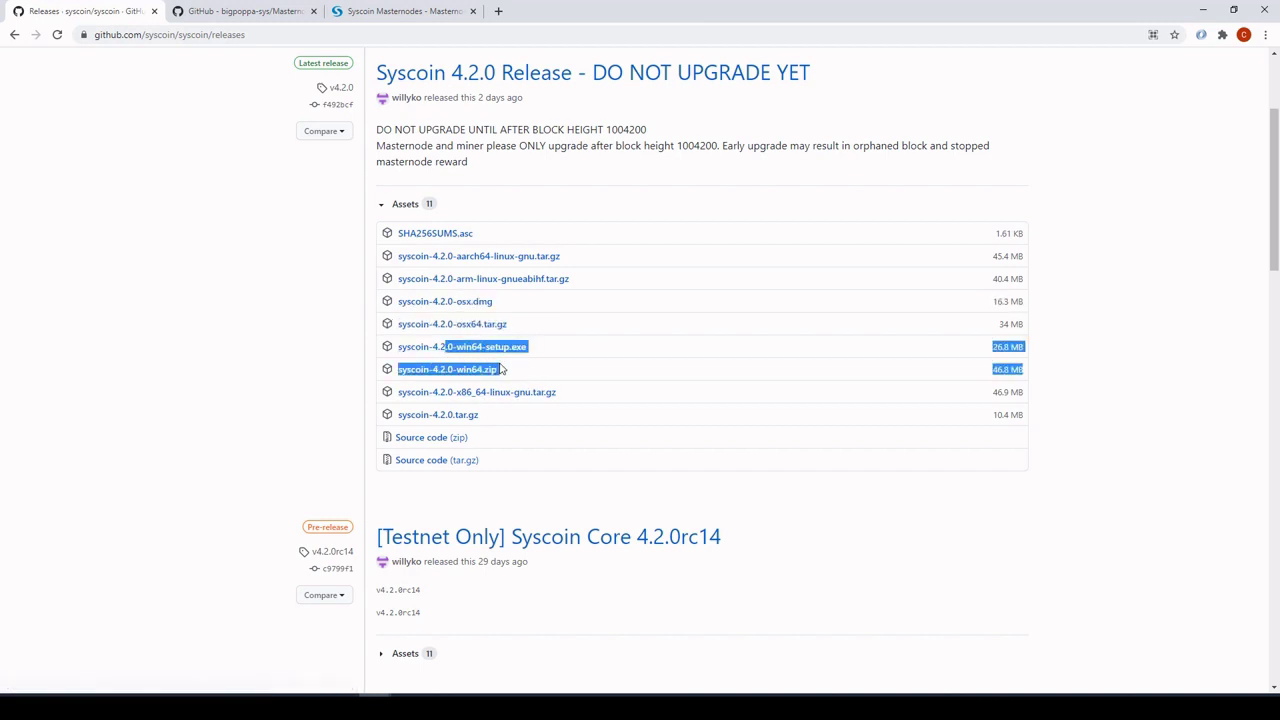
left_click_drag(580, 388, 400, 395)
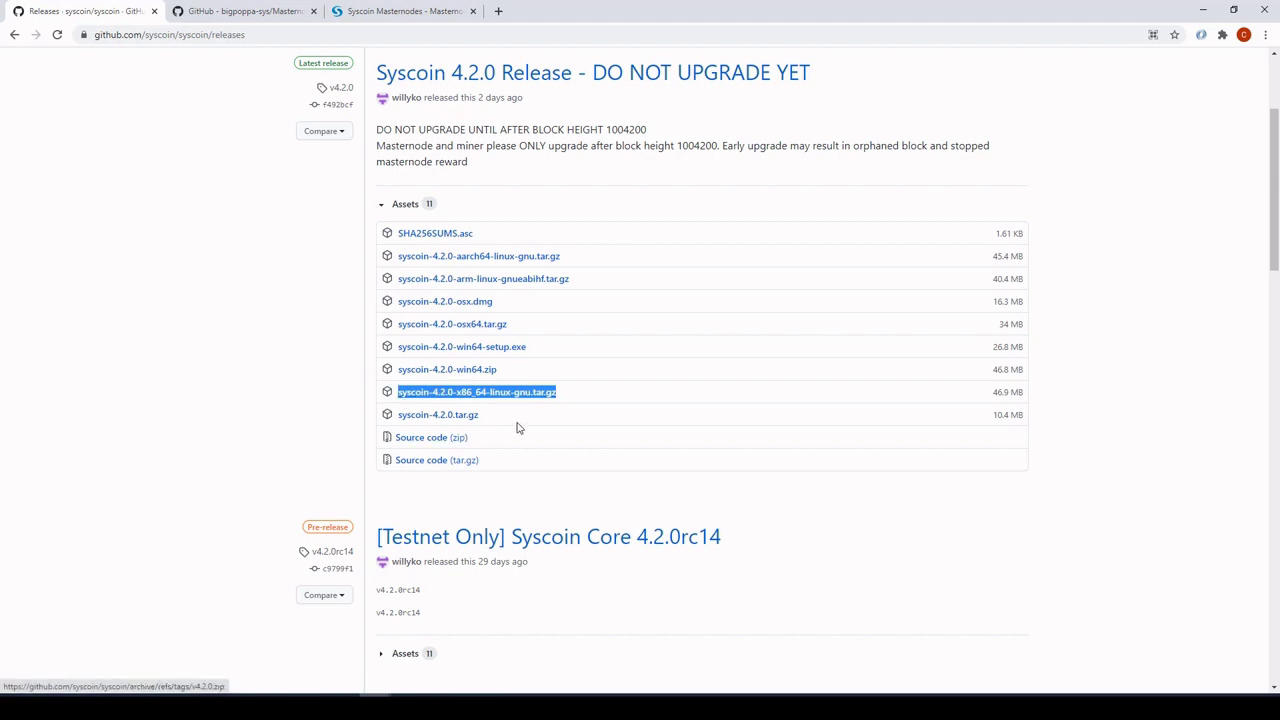
left_click(303, 388)
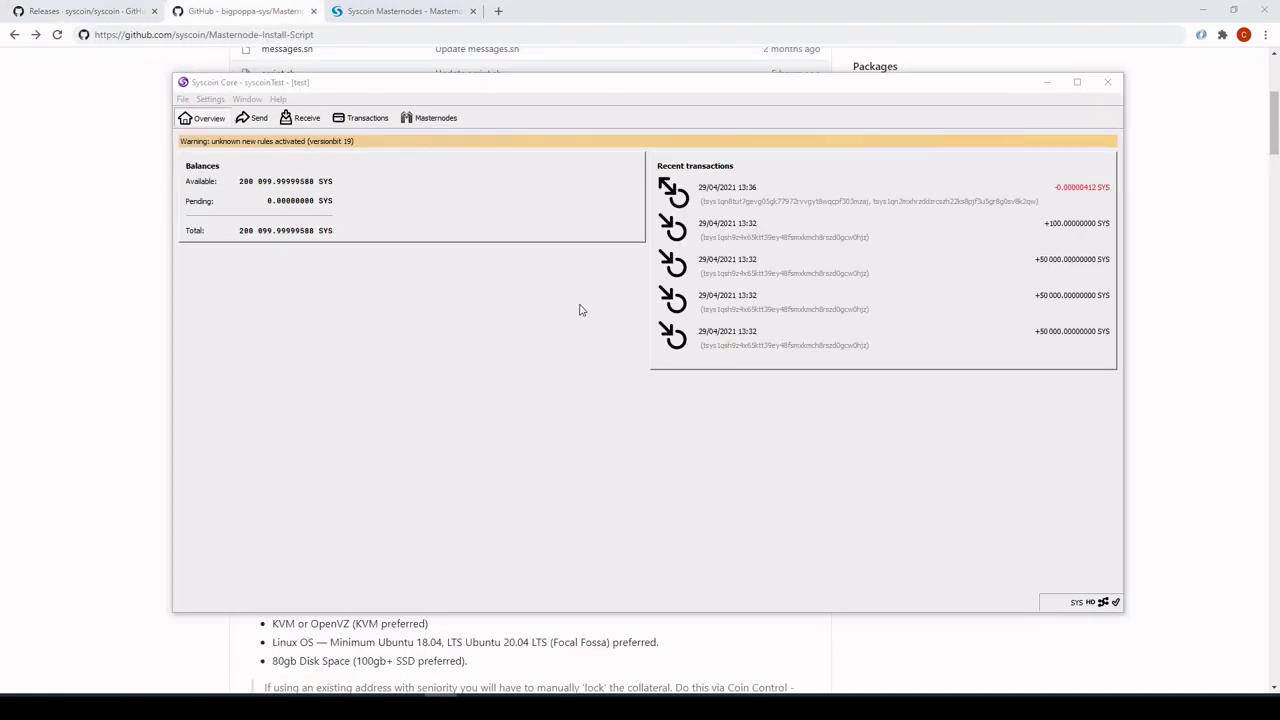
Scroll the README to the VPS requirements and highlight RAM, swap, disk and Ubuntu 20.04 LTS.
left_click(132, 264)
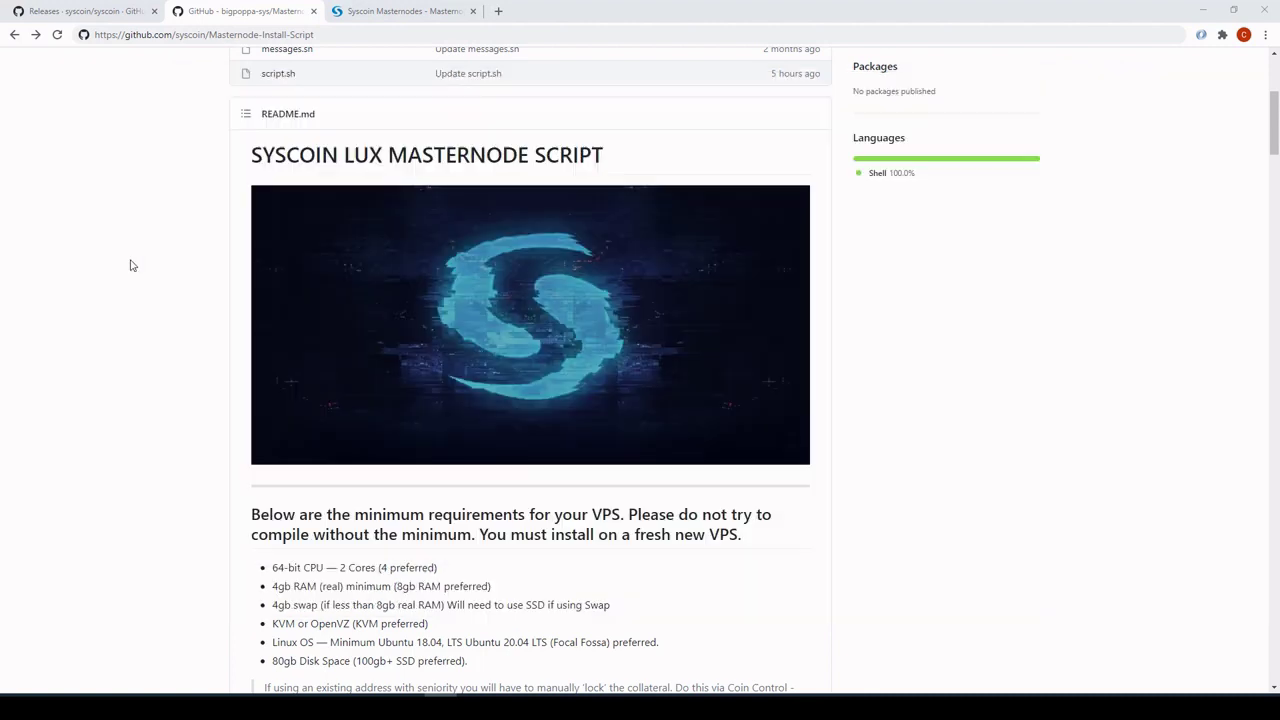
left_click_drag(275, 160, 614, 177)
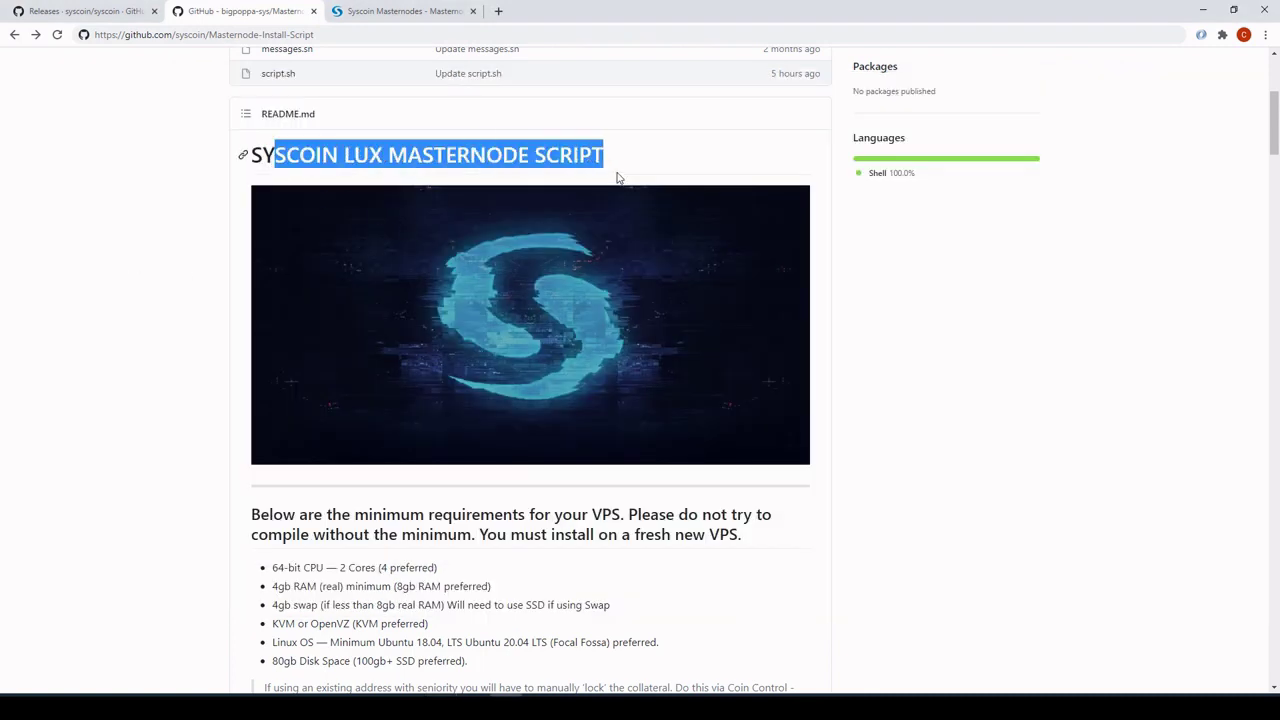
scroll(600, 400, "down", 1)
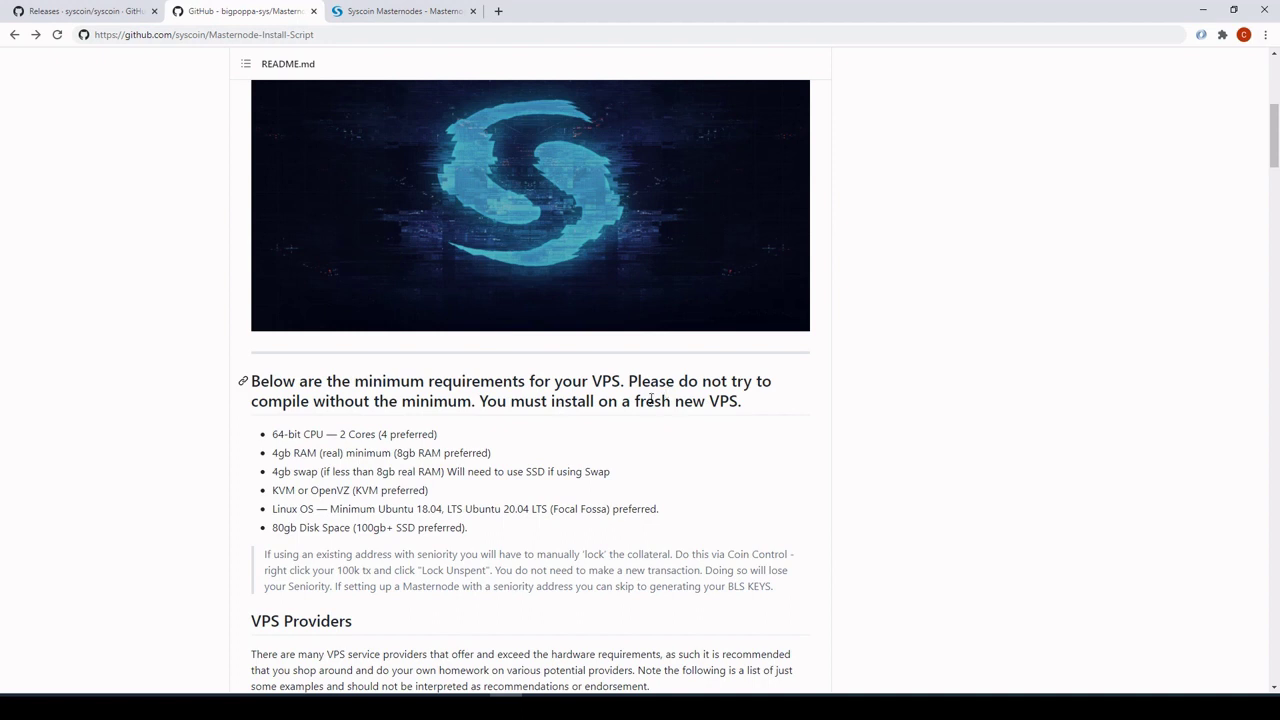
scroll(651, 400, "down", 1)
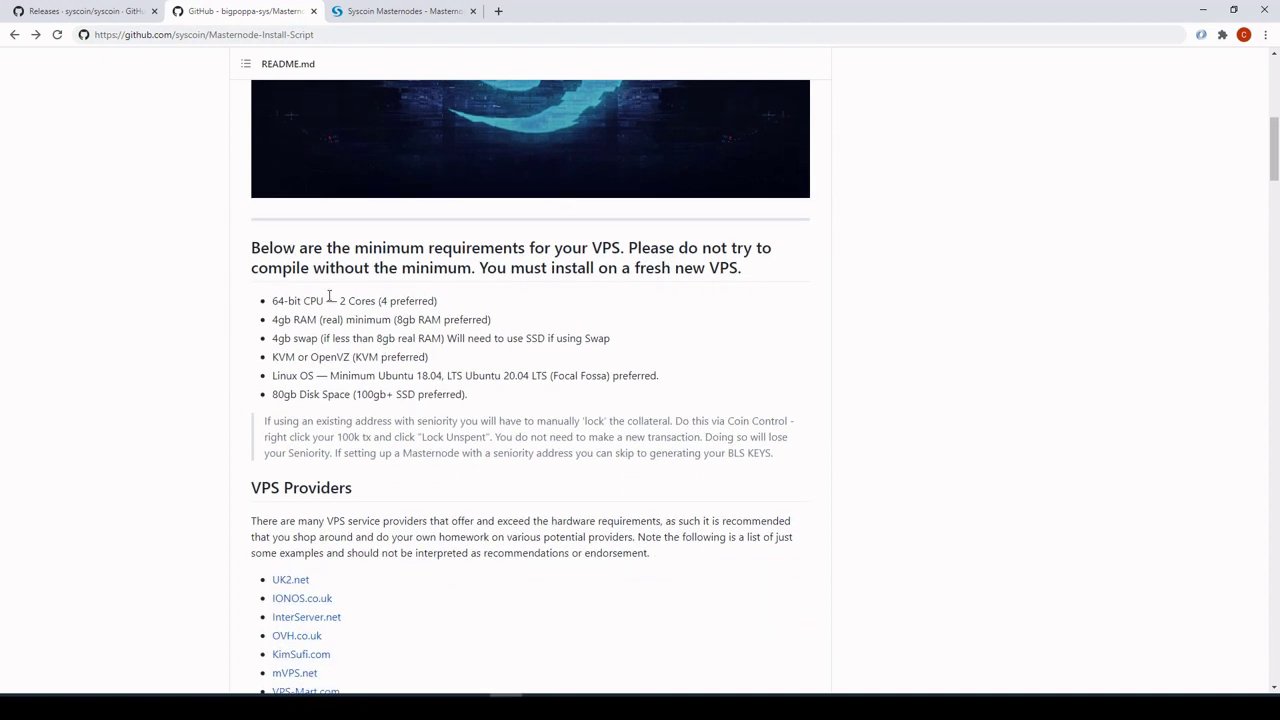
left_click_drag(509, 401, 370, 323)
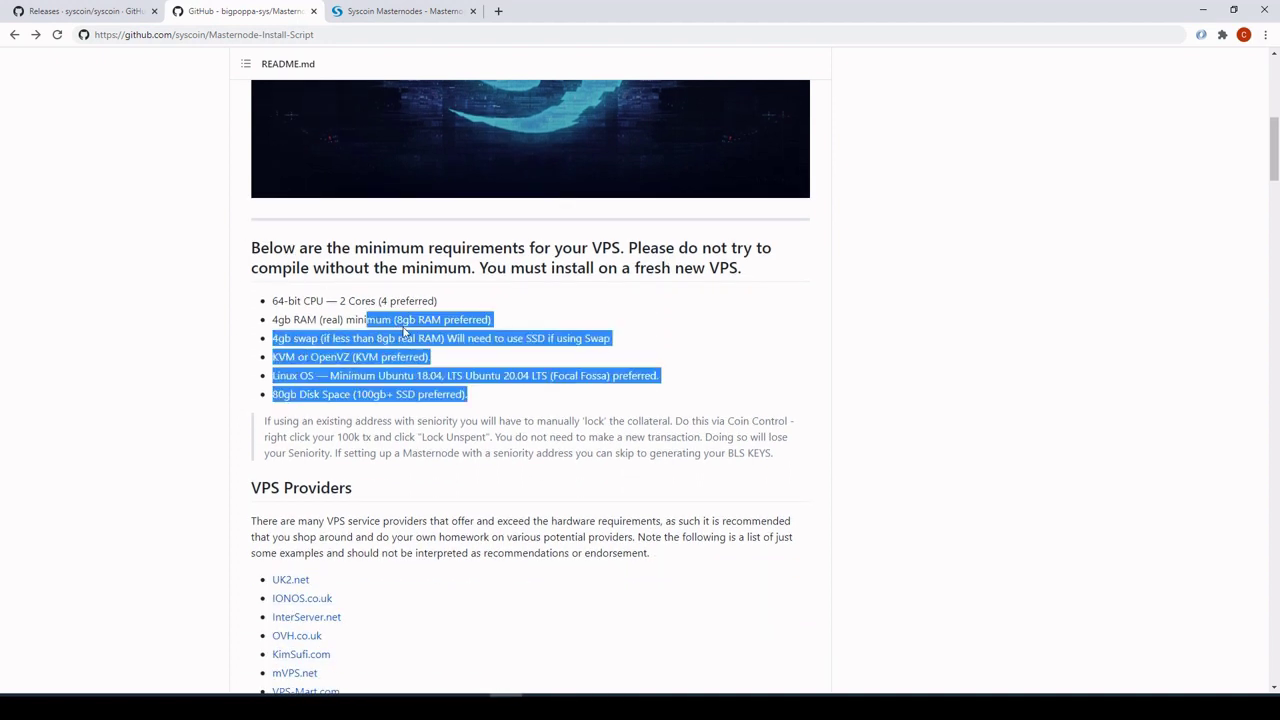
left_click(513, 413)
left_click_drag(466, 376, 541, 377)
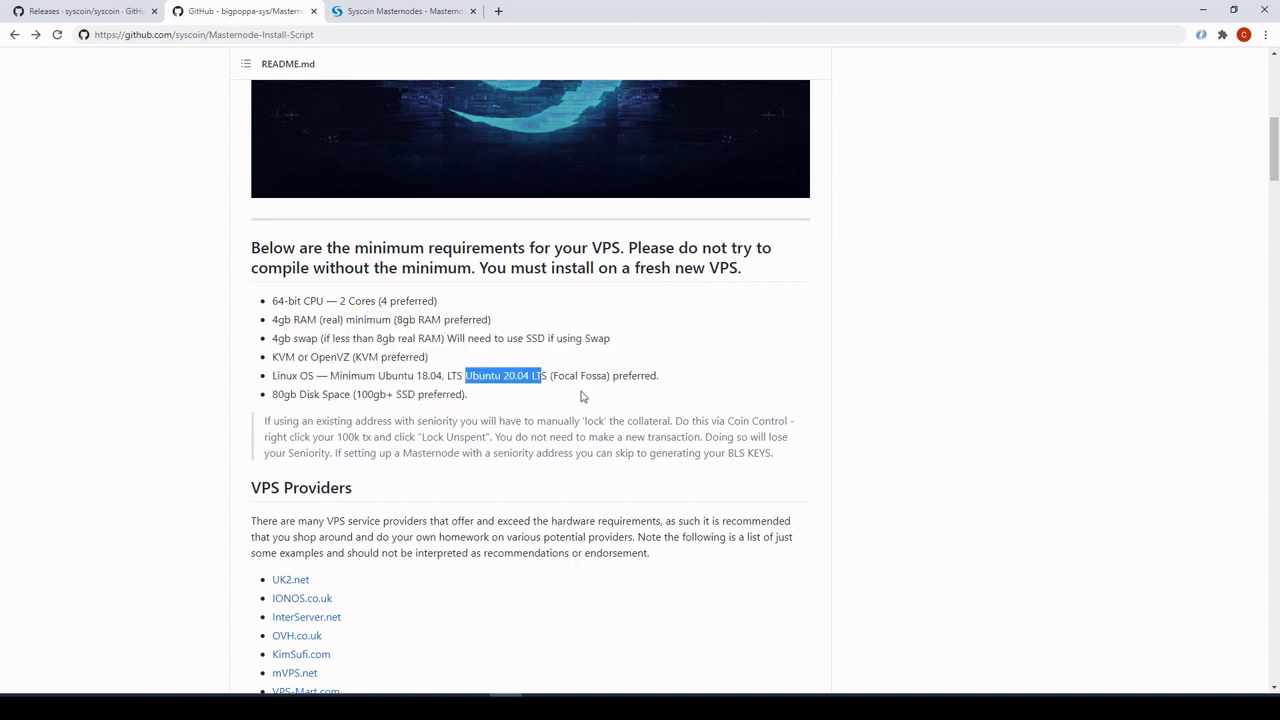
left_click(581, 396)
mouse_move(546, 375)
left_mouse_down()
mouse_move(466, 379)
mouse_move(538, 378)
left_mouse_up()
left_click(614, 362)
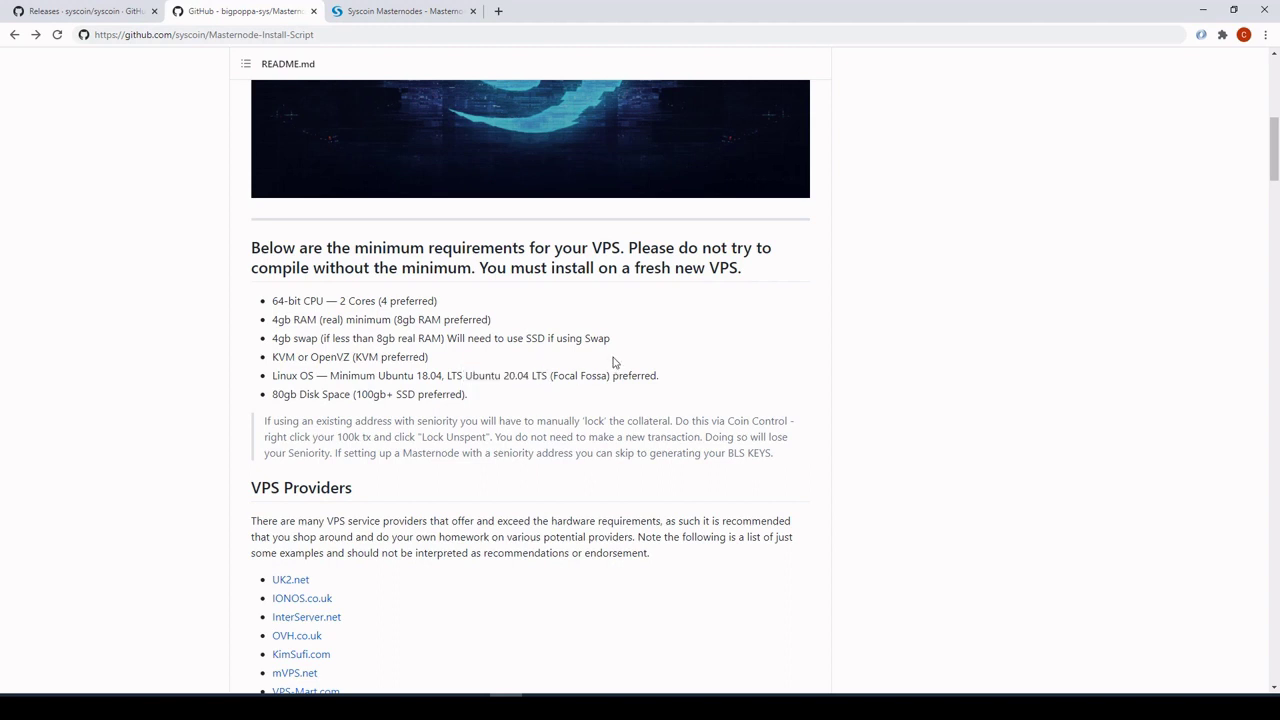
Highlight the warning about compiling below minimum, the fresh-VPS note and the requirement bullets.
left_click_drag(764, 248, 533, 248)
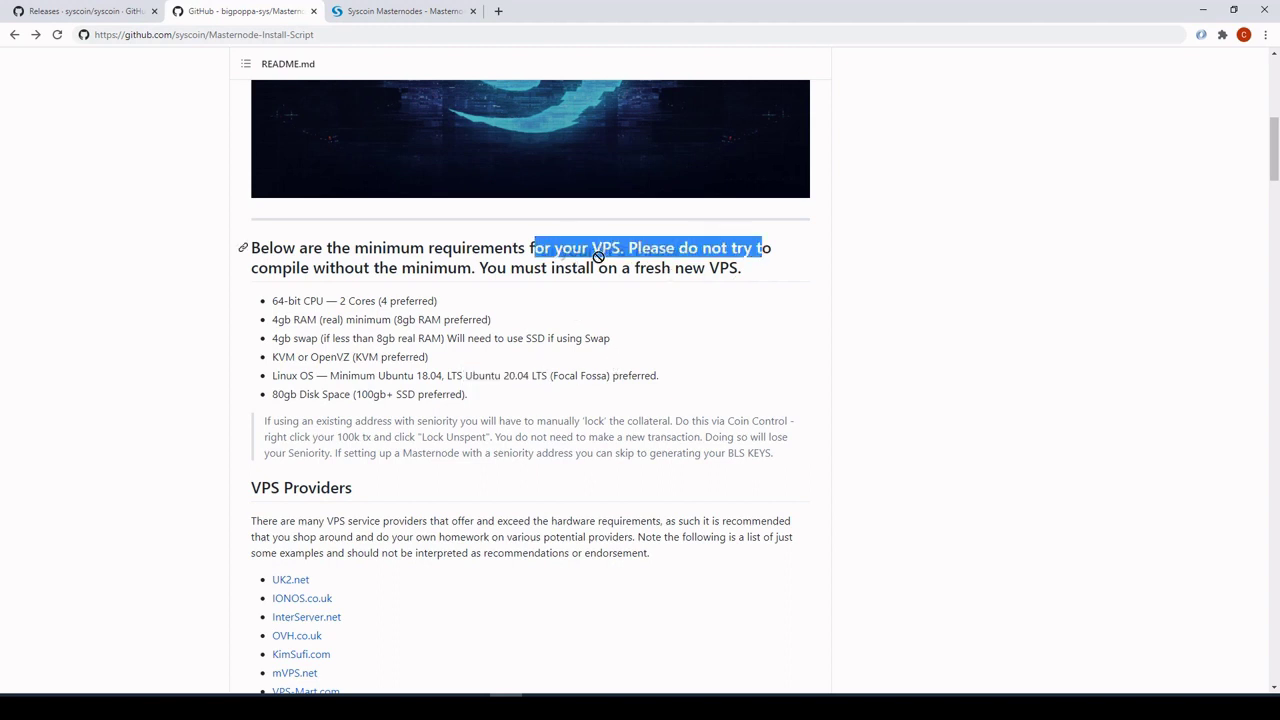
left_click_drag(741, 268, 613, 271)
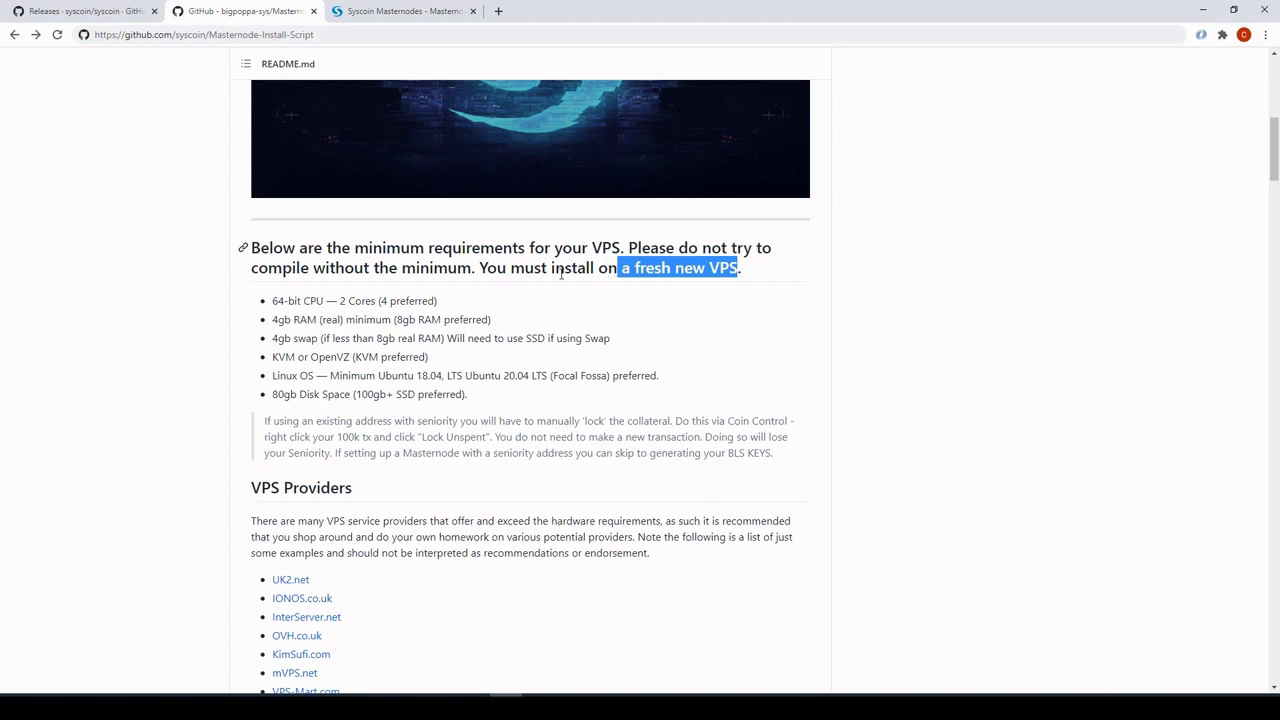
left_click_drag(480, 270, 268, 272)
left_click(367, 288)
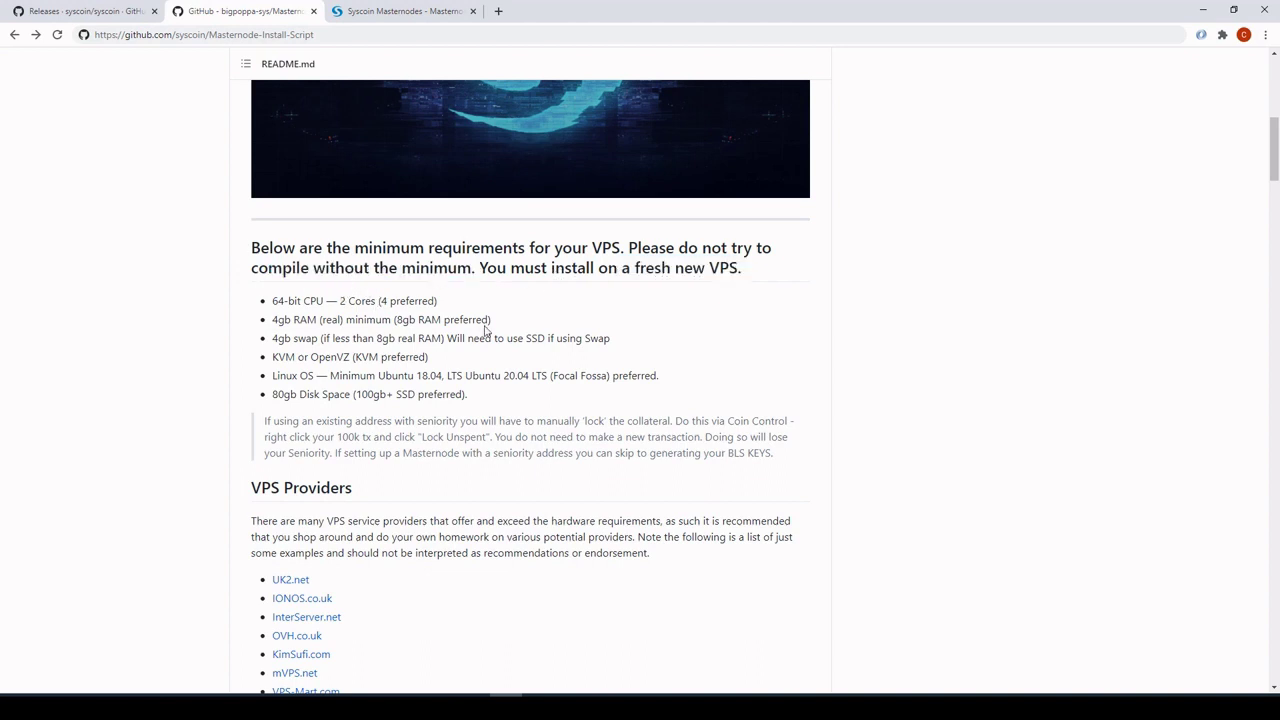
left_click_drag(271, 300, 326, 370)
left_click(517, 365)
left_click_drag(496, 393, 437, 353)
left_click(322, 313)
left_click(579, 367)
Scroll down and highlight the README's VPS Providers list.
scroll(574, 365, "down", 2)
scroll(628, 349, "down", 1)
left_click_drag(263, 187, 551, 540)
left_click(549, 541)
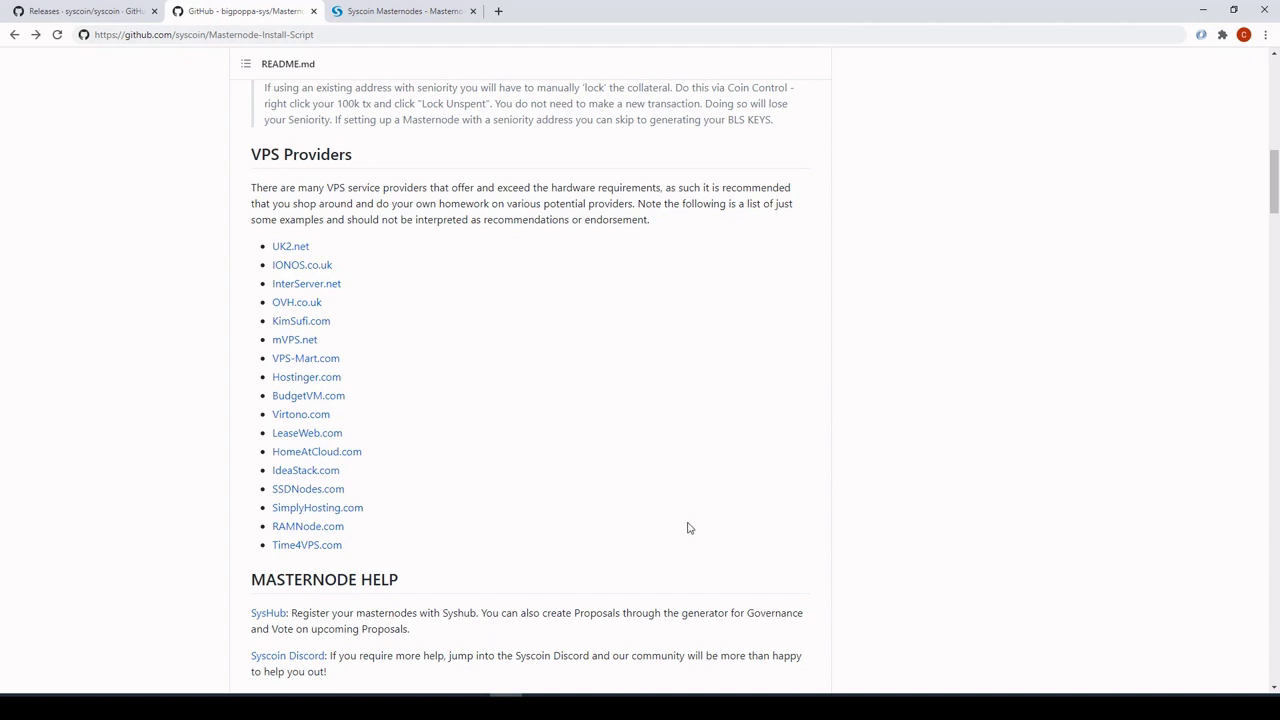
Scroll further and highlight the MASTERNODE HELP paragraphs.
scroll(675, 430, "down", 1)
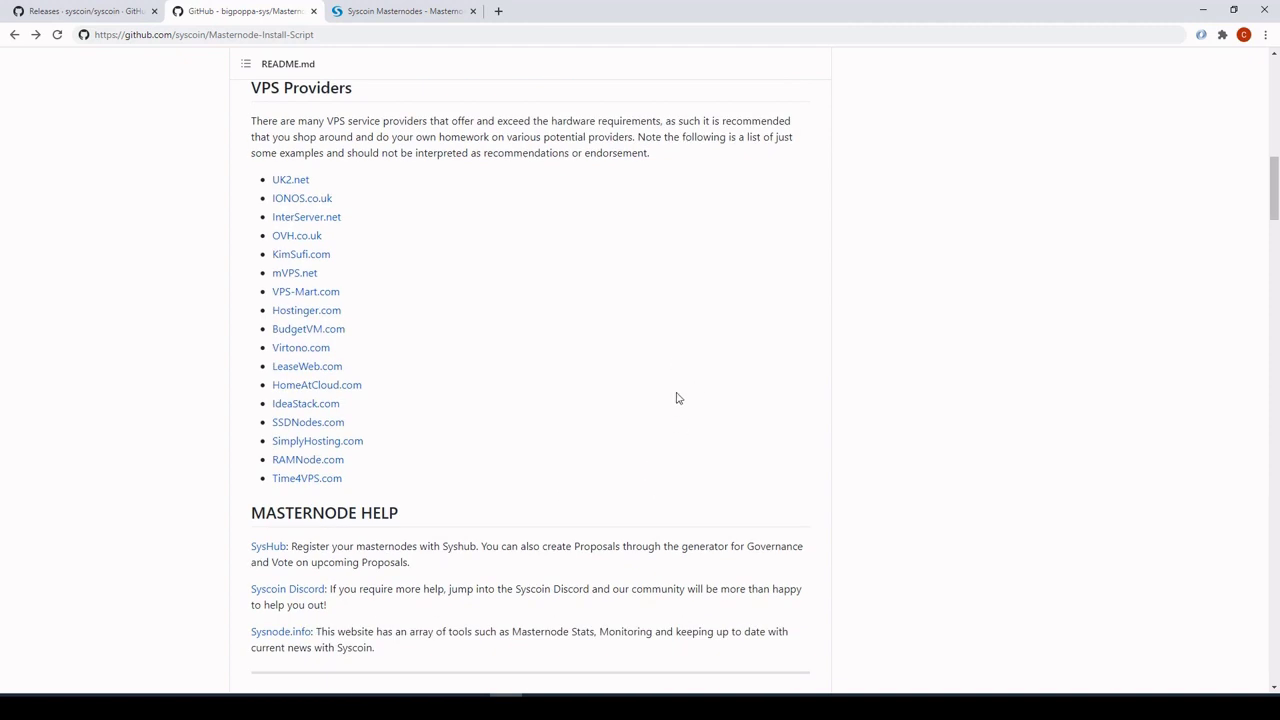
scroll(654, 349, "down", 2)
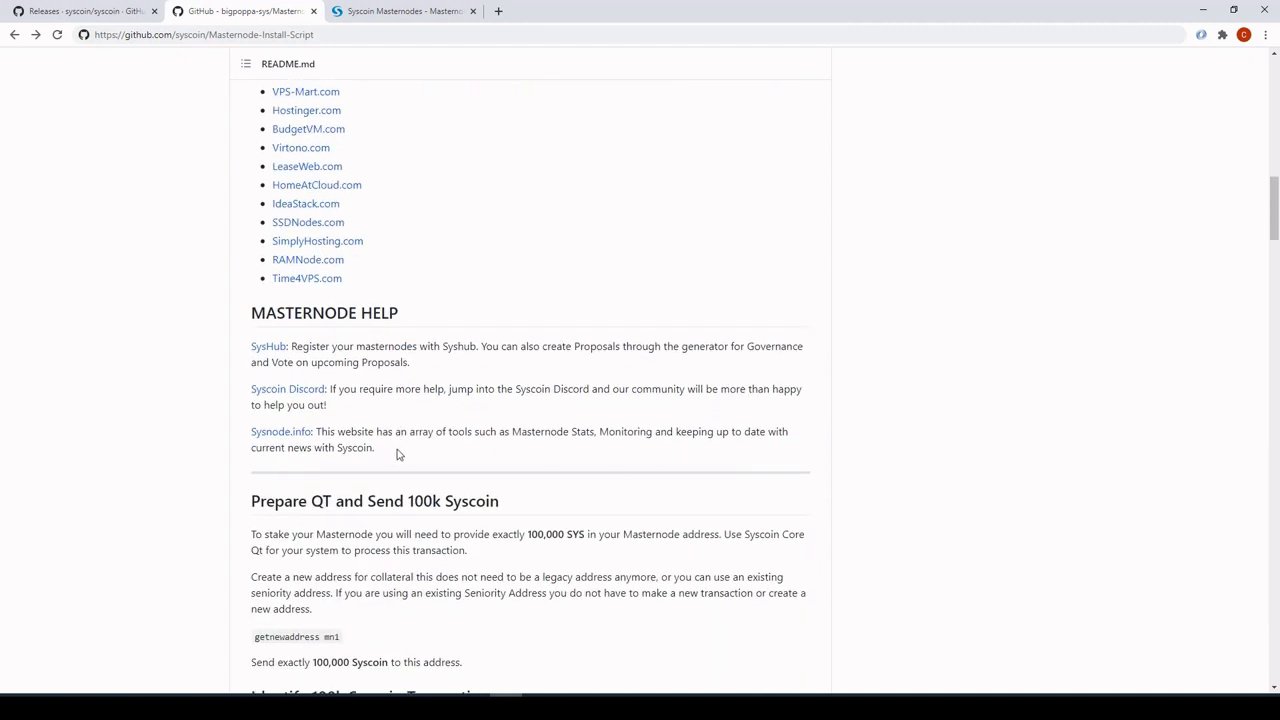
left_click_drag(397, 451, 233, 341)
left_click(346, 348)
scroll(346, 348, "down", 1)
scroll(323, 337, "up", 1)
scroll(504, 427, "up", 5)
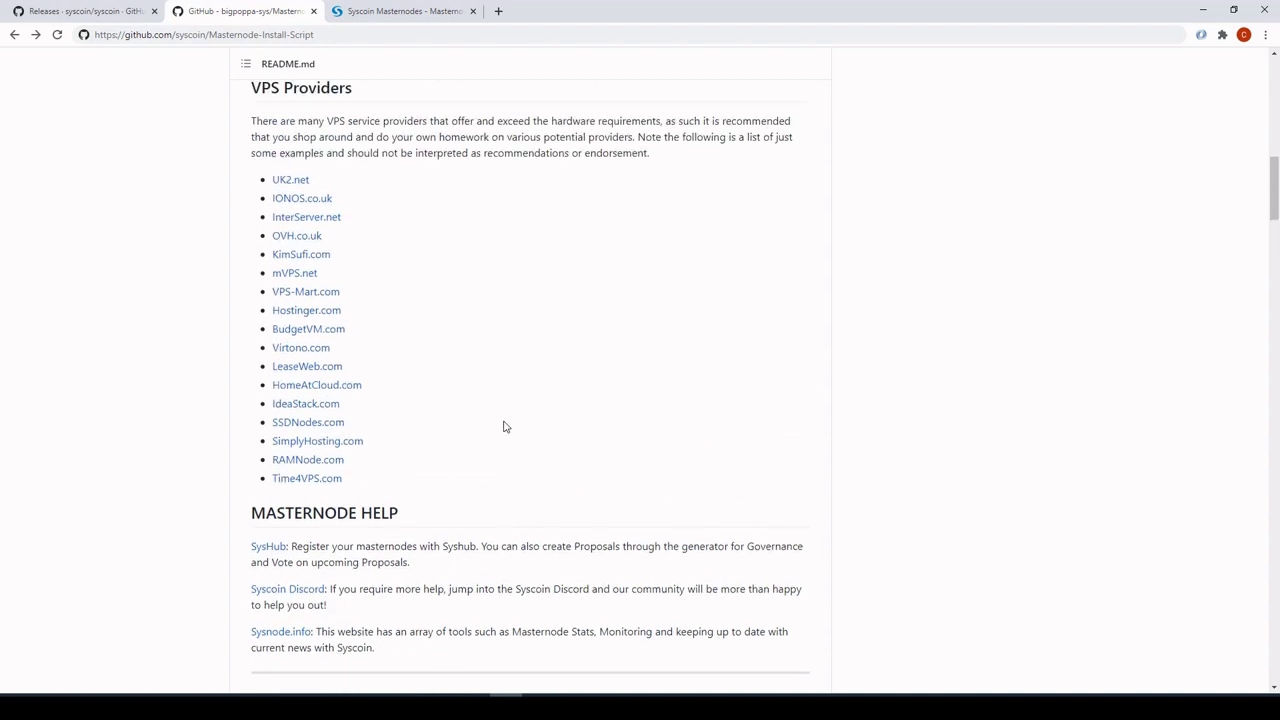
scroll(551, 378, "down", 6)
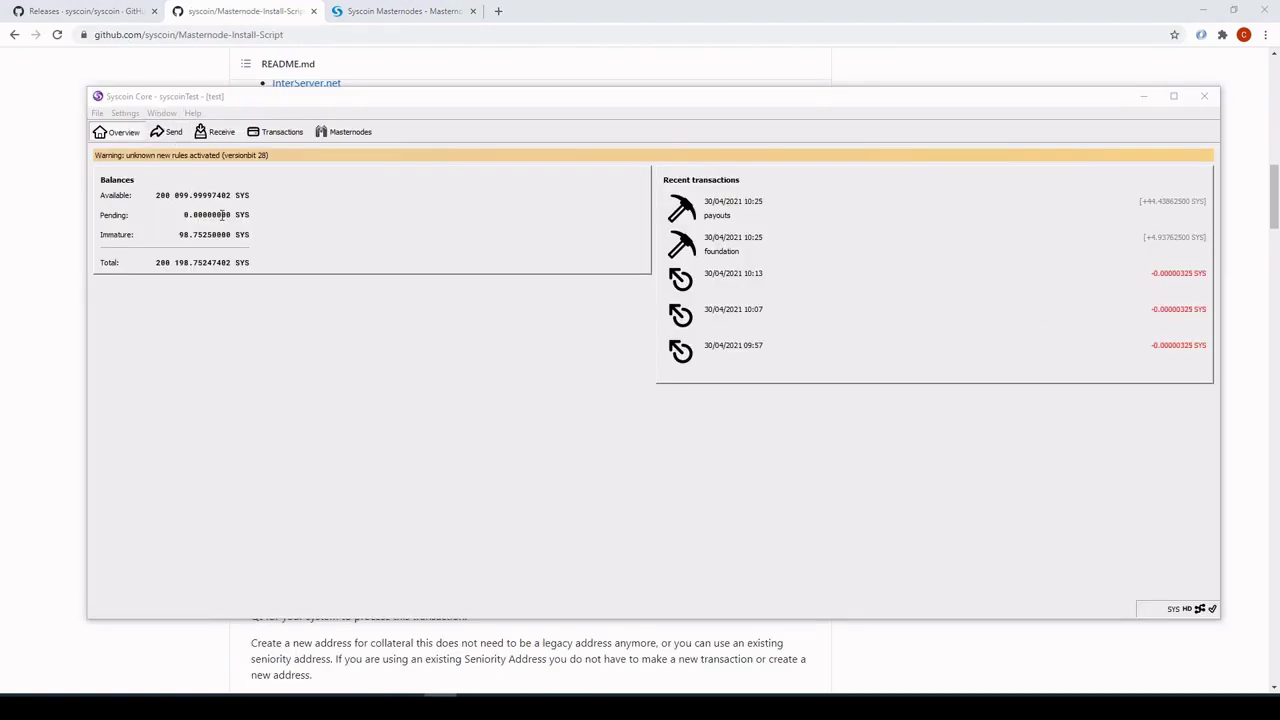
On the Send page, lock the unlabelled 100,000 SYS output via coin control Lock unspent.
left_click(166, 146)
left_click(166, 140)
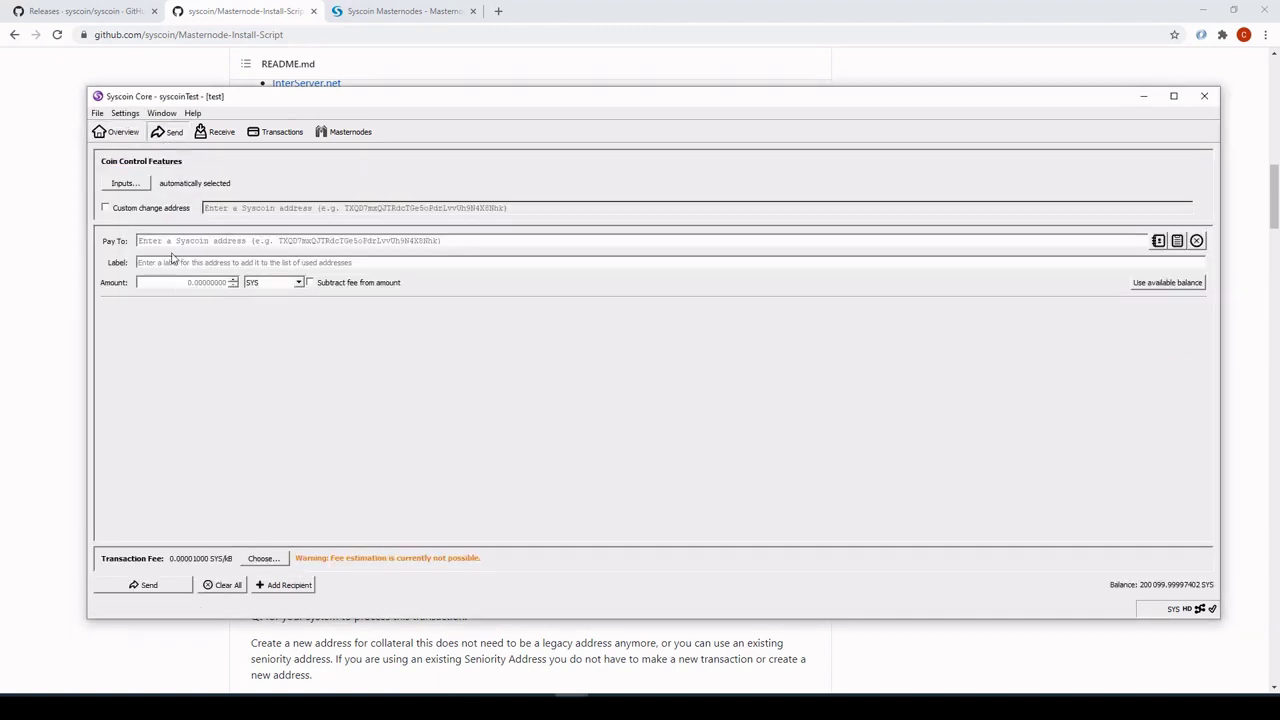
left_click(124, 184)
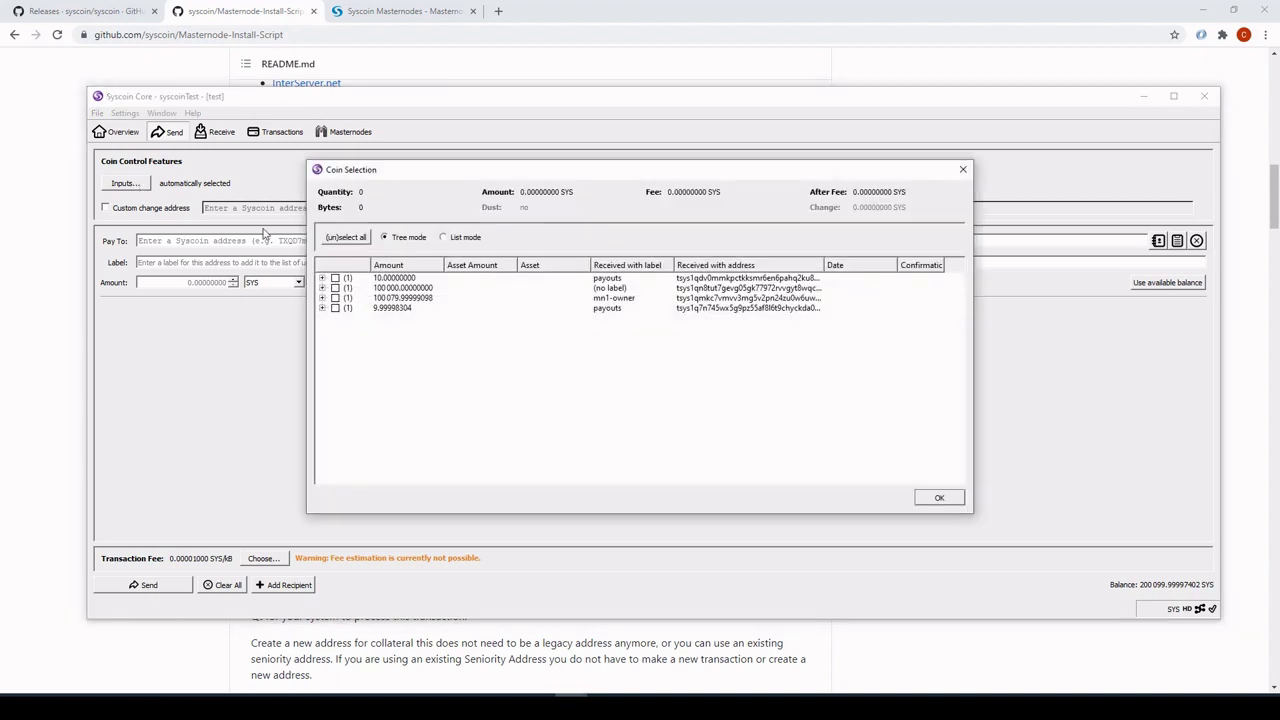
left_click(388, 290)
left_click(322, 288)
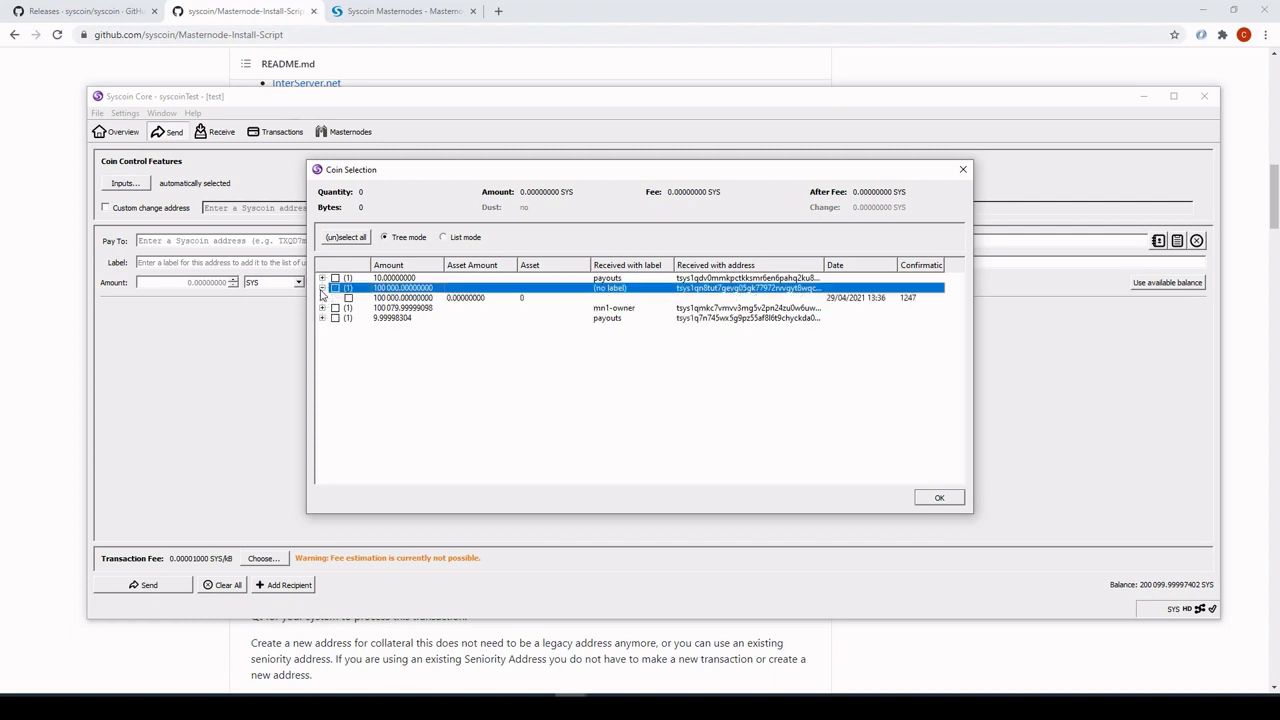
left_click(394, 299)
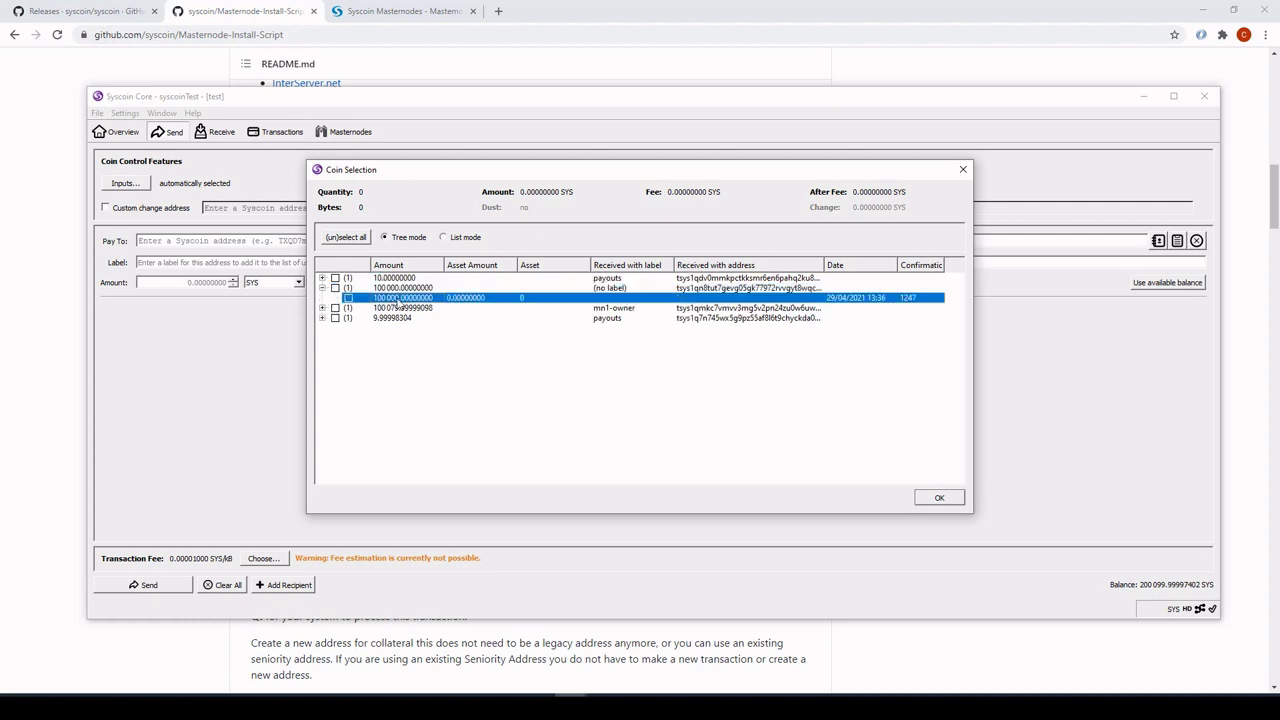
left_click(322, 288)
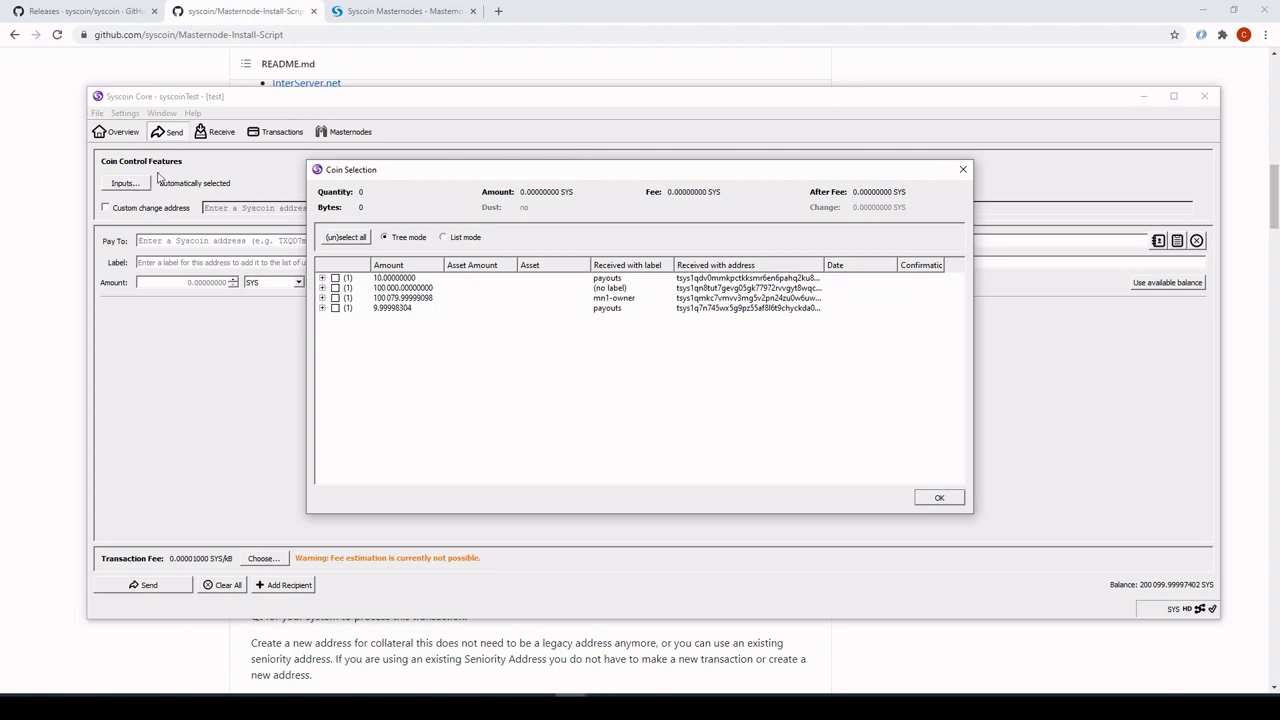
left_click(322, 288)
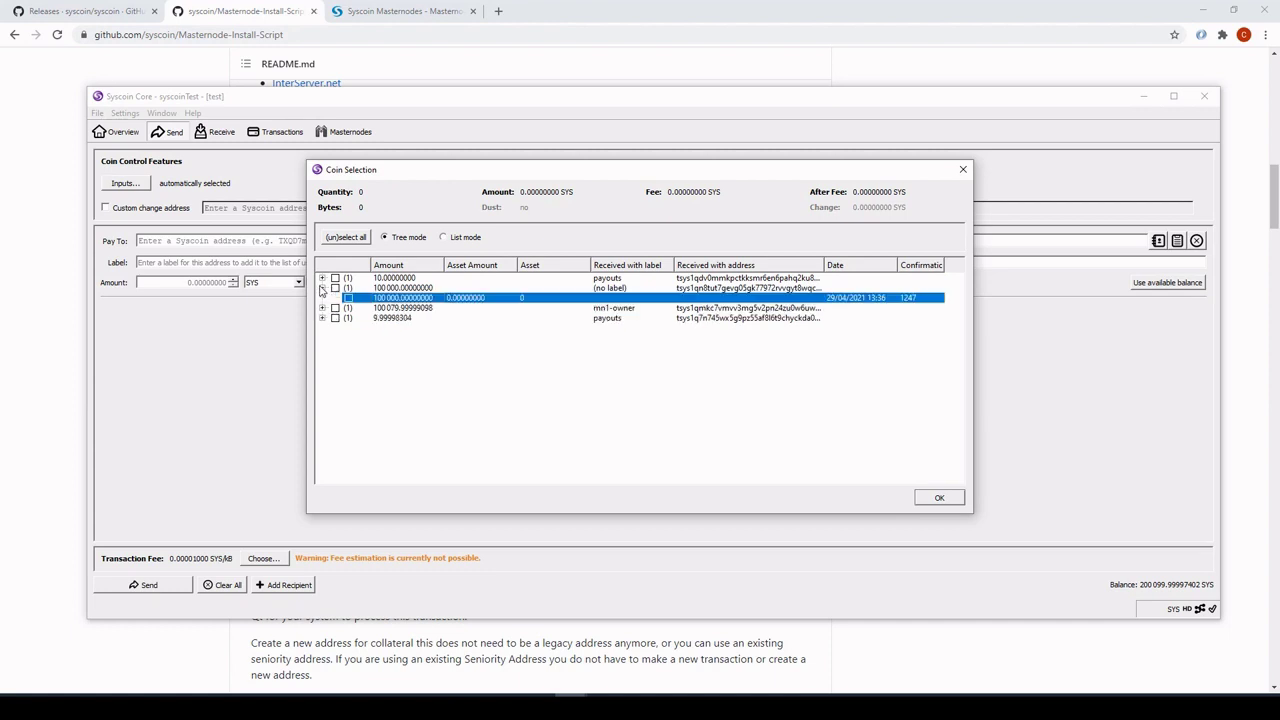
right_click(387, 299)
left_click(431, 400)
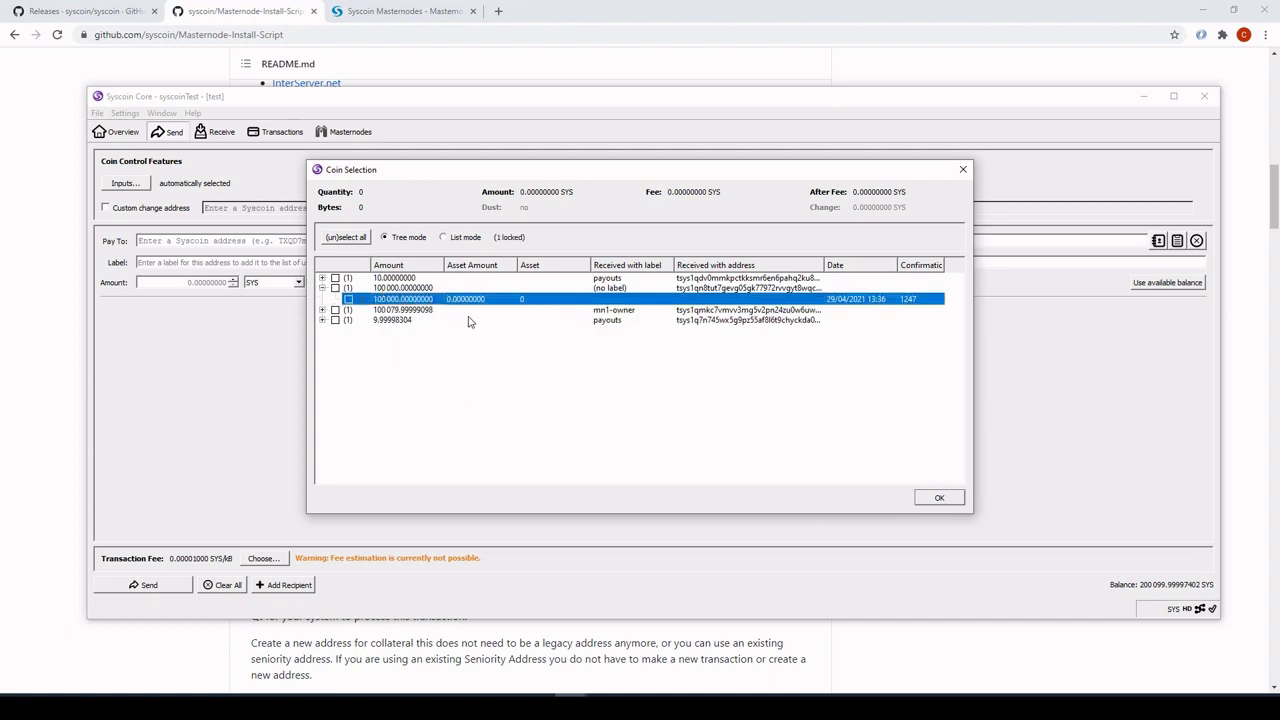
left_click(937, 498)
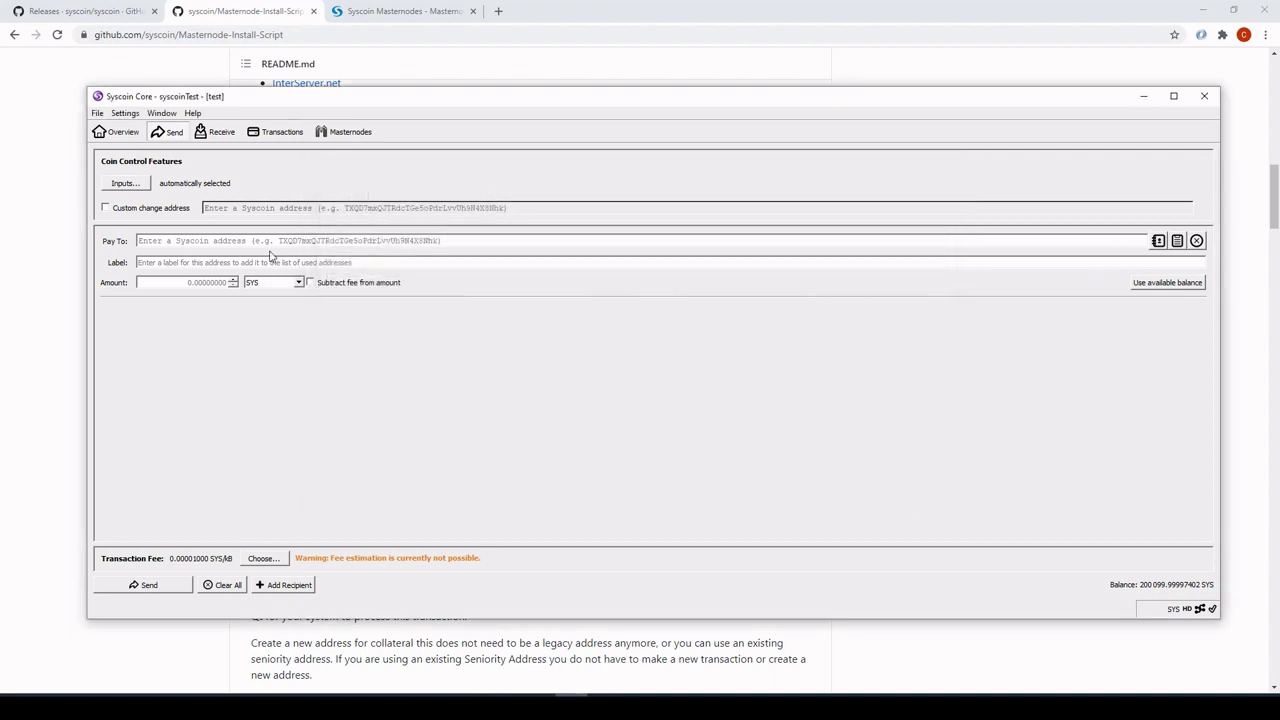
In the console, run masternode_outputs and highlight the collateral txid and output index 0.
left_click(161, 113)
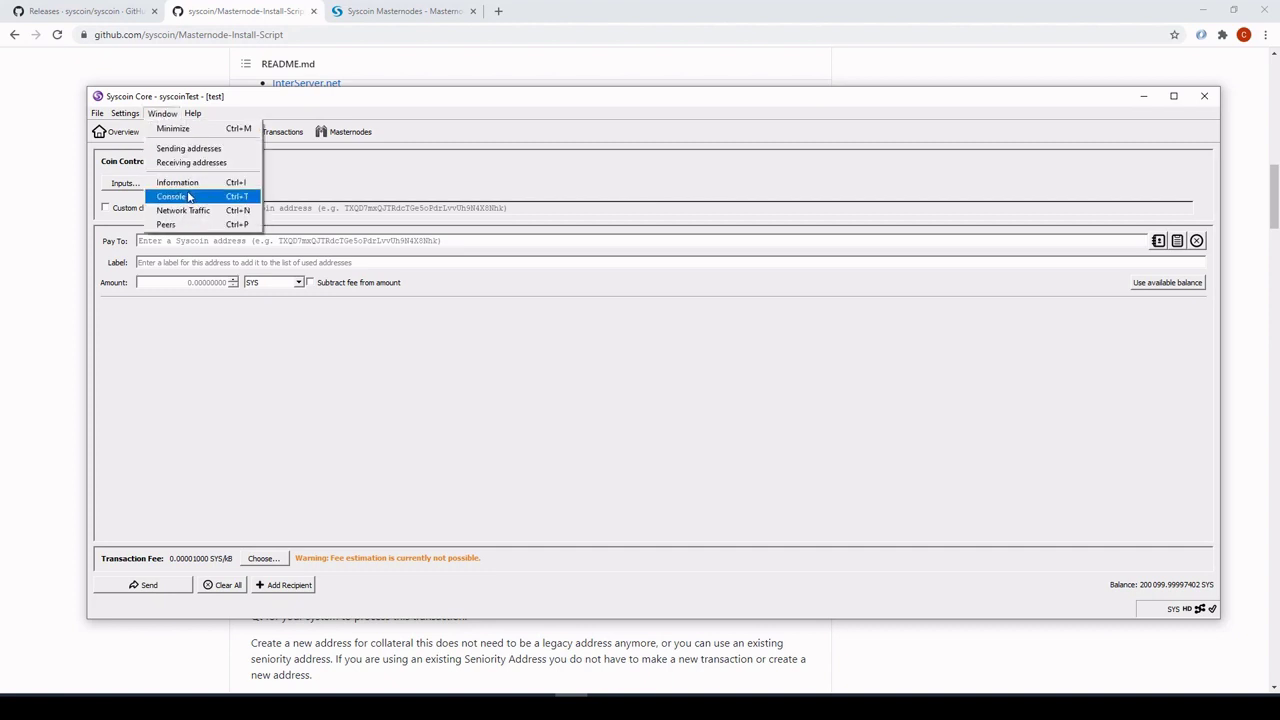
left_click(175, 198)
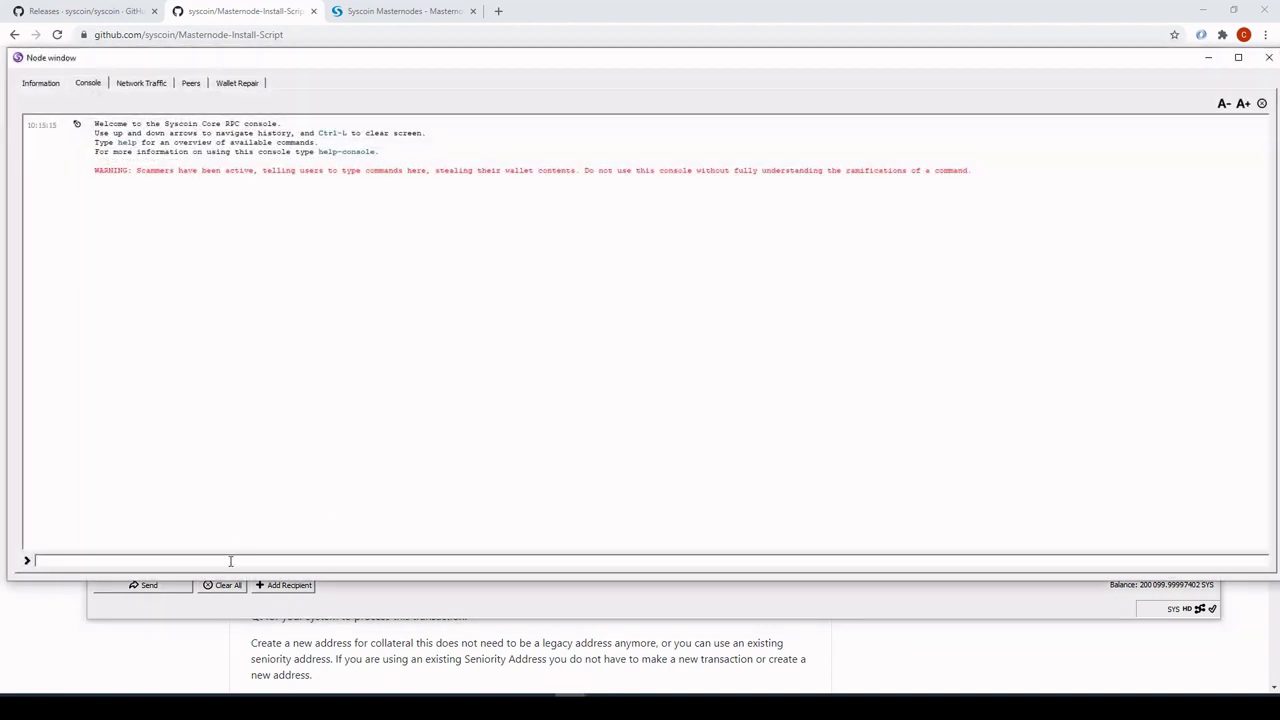
type("master")
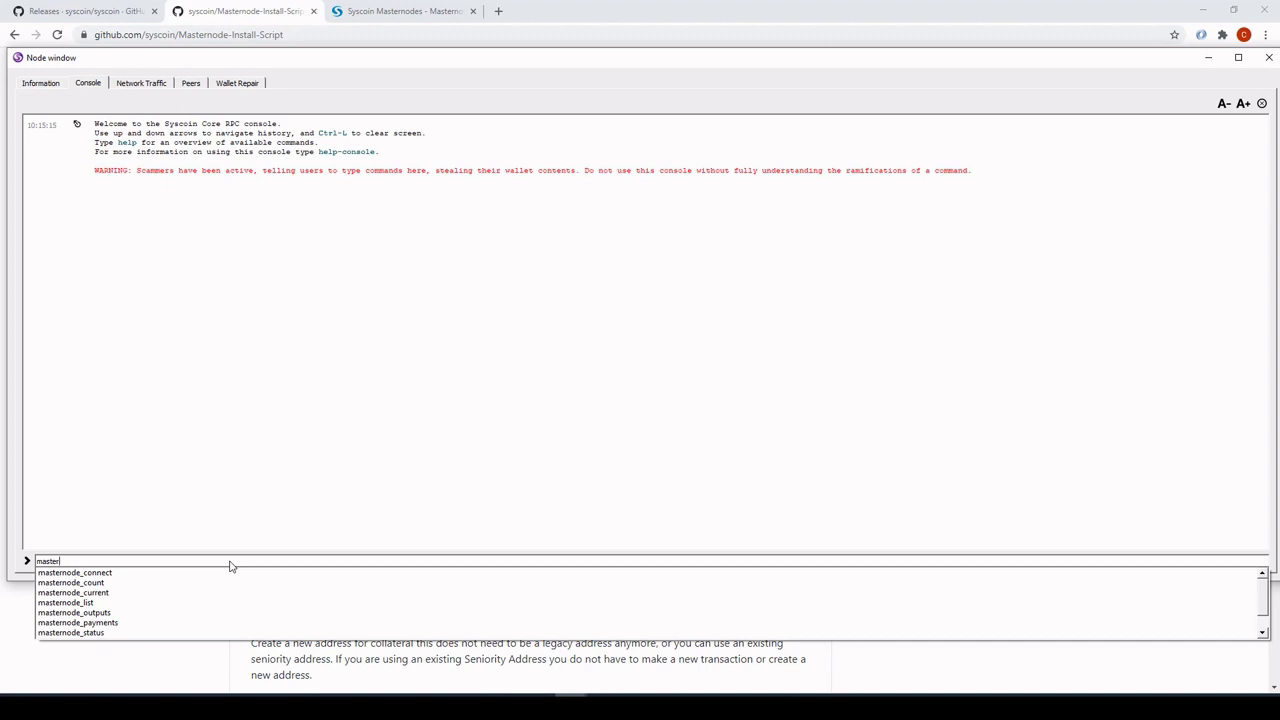
type("outputs")
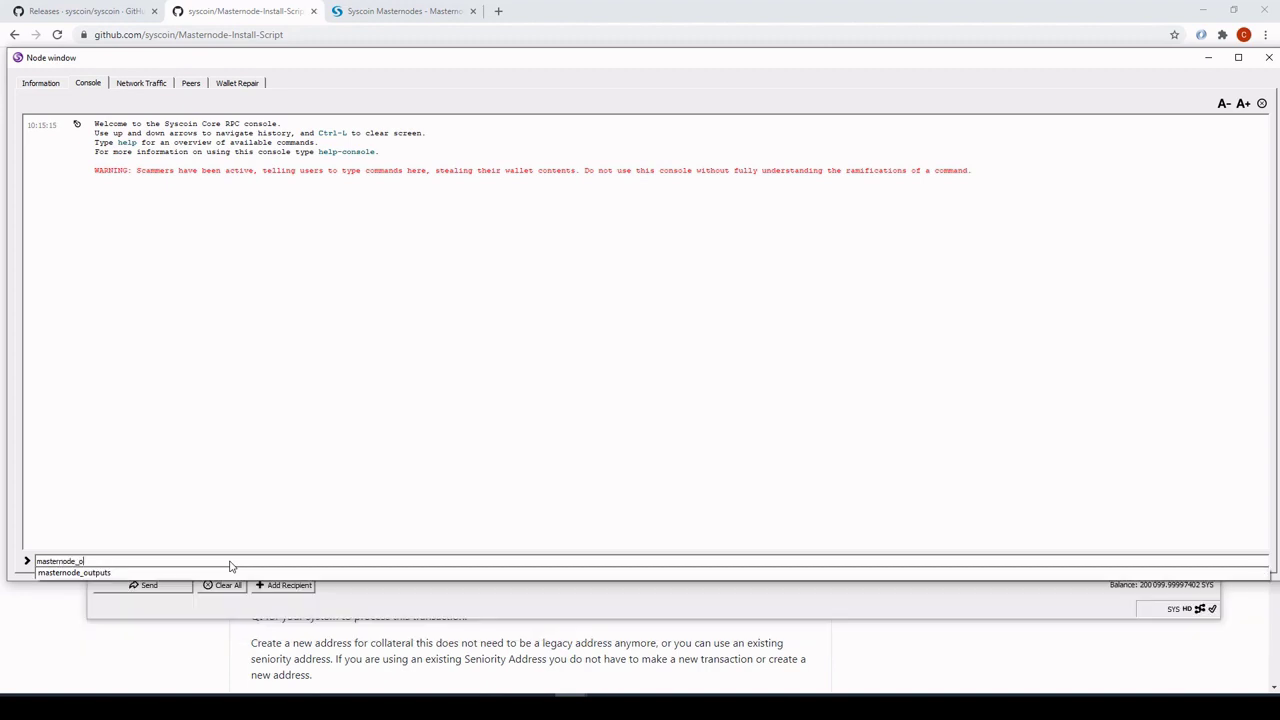
key("Return")
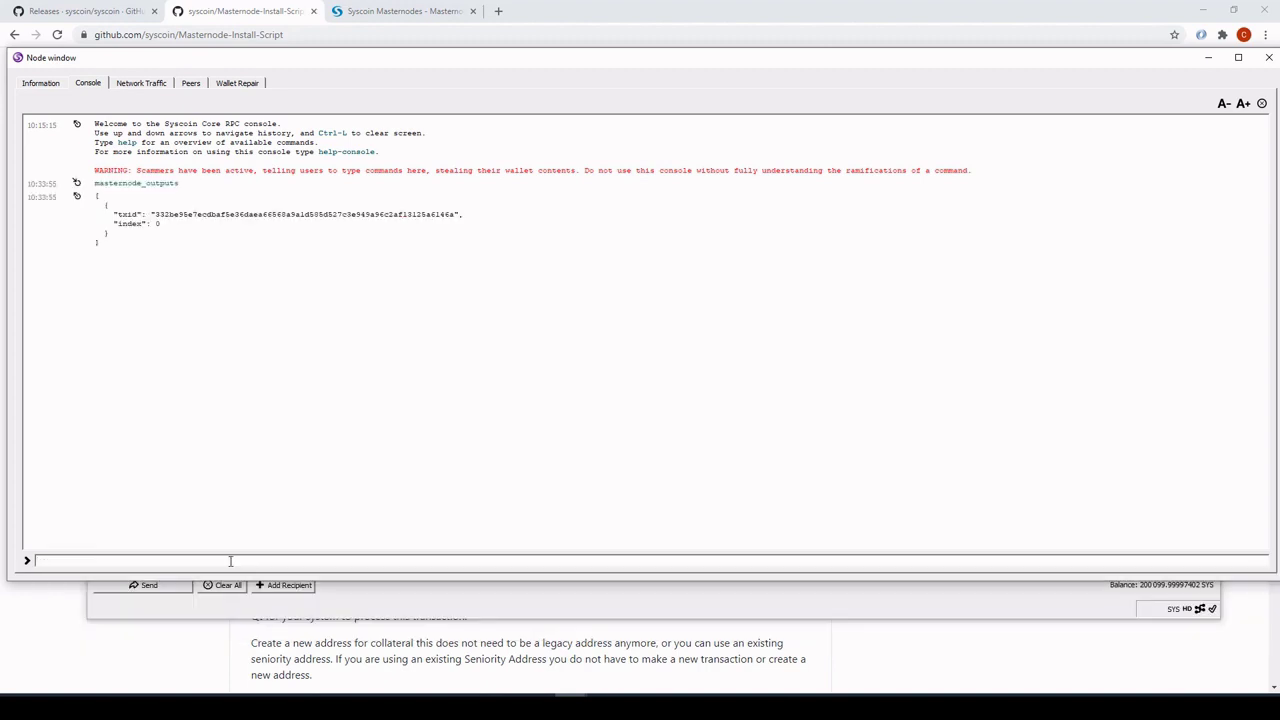
left_click_drag(164, 214, 288, 214)
left_click_drag(194, 214, 434, 214)
left_click_drag(114, 223, 158, 224)
left_click(178, 224)
Run bls_generate and highlight the resulting secret and public keys.
type("bls")
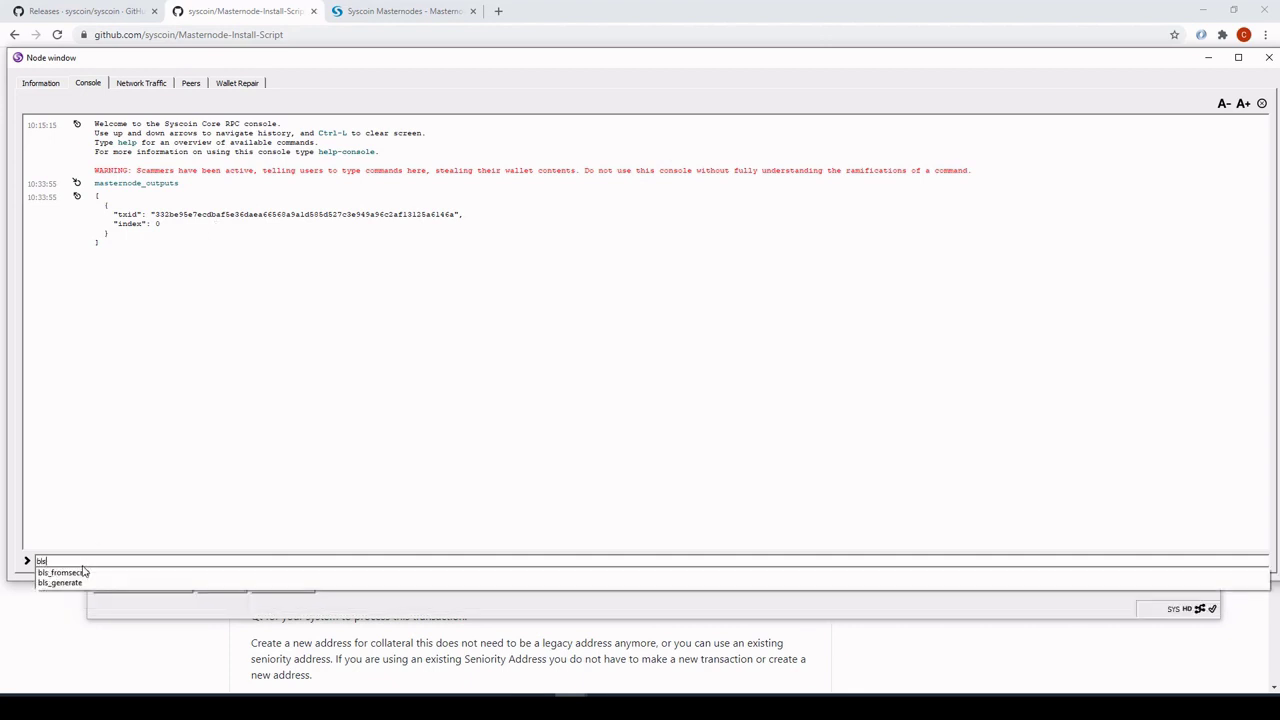
type("_ge")
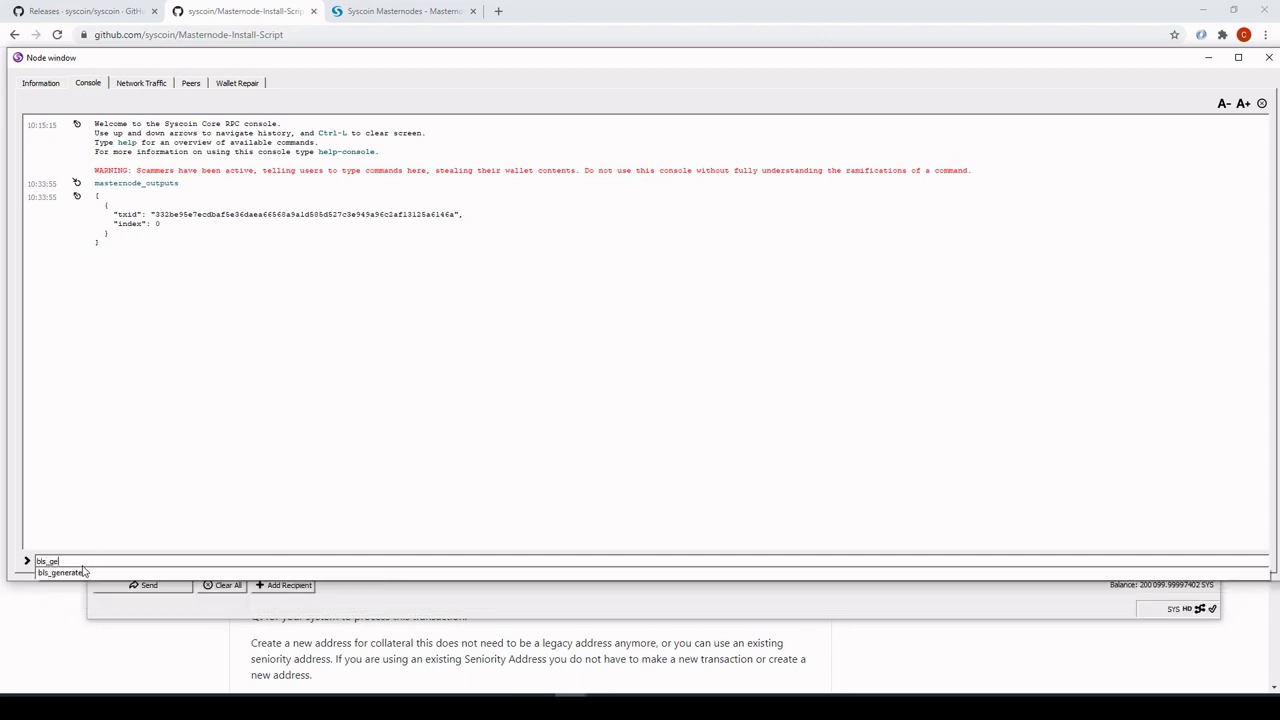
type("n")
key("Down")
key("Return")
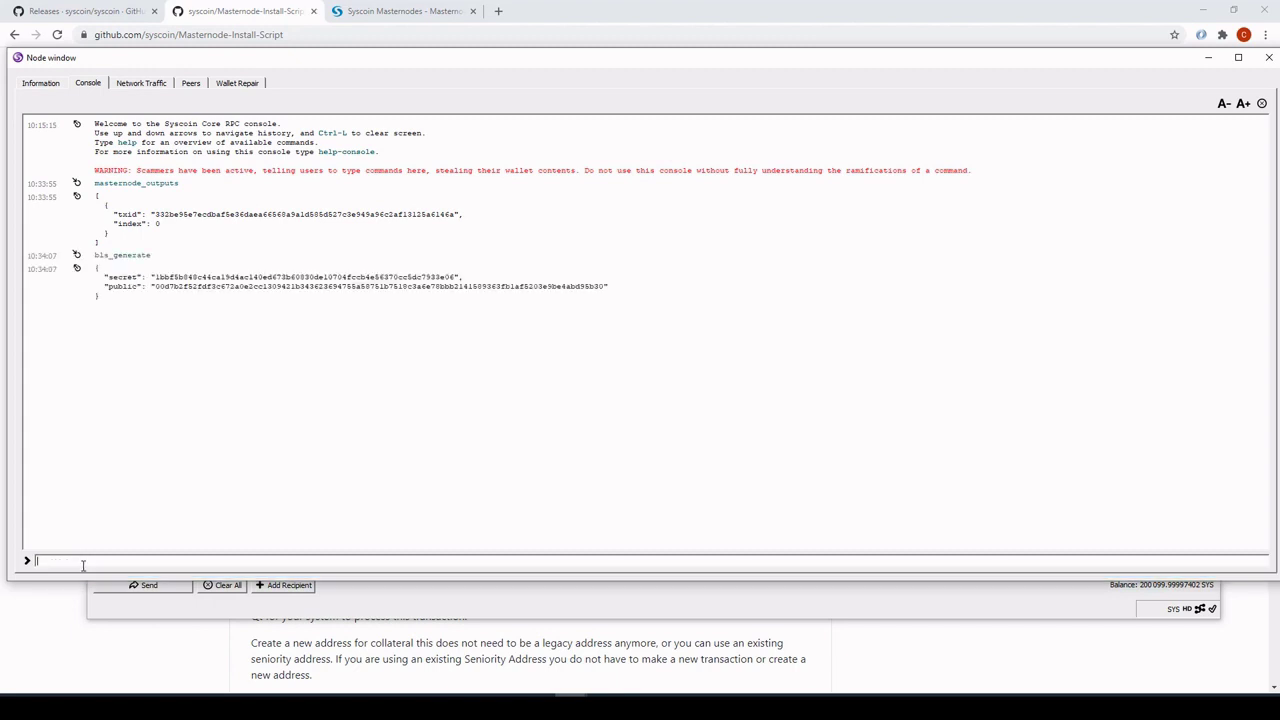
left_click_drag(157, 276, 97, 295)
left_click(97, 295)
left_click_drag(200, 286, 486, 308)
left_click(486, 308)
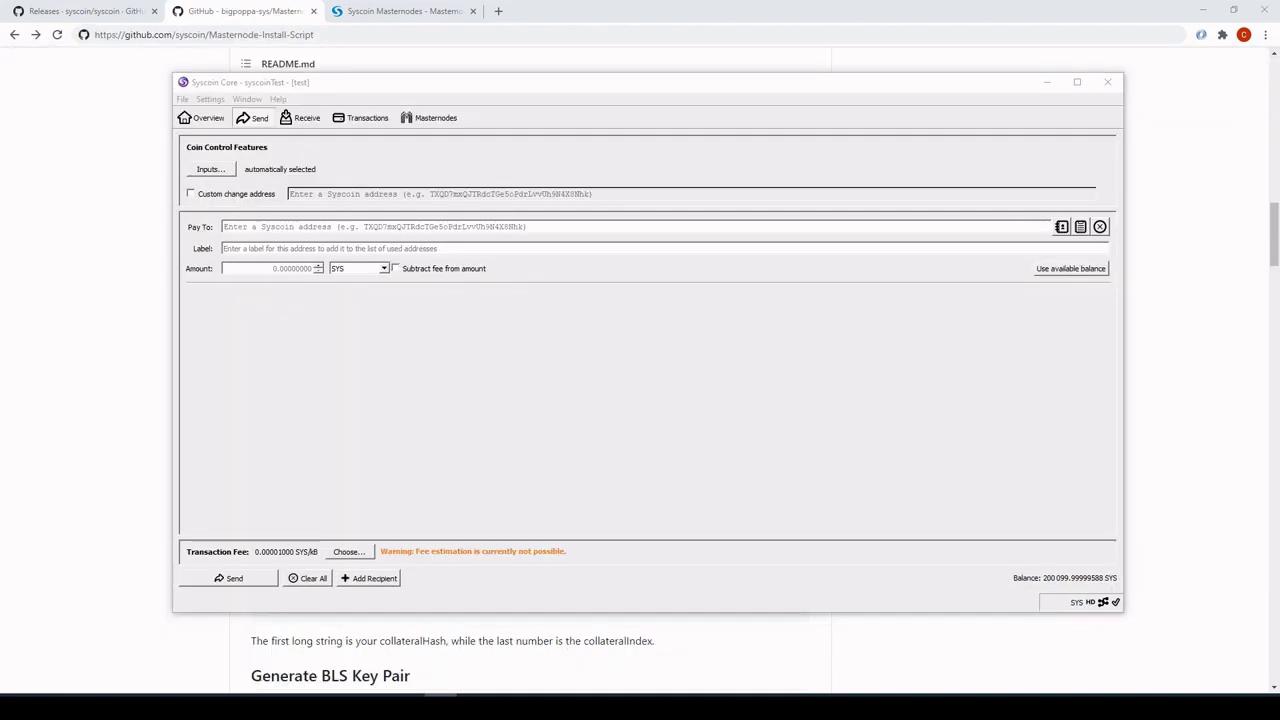
Scroll the README past Generate BLS Key Pair down to the bash install command and highlight it.
left_click(1186, 289)
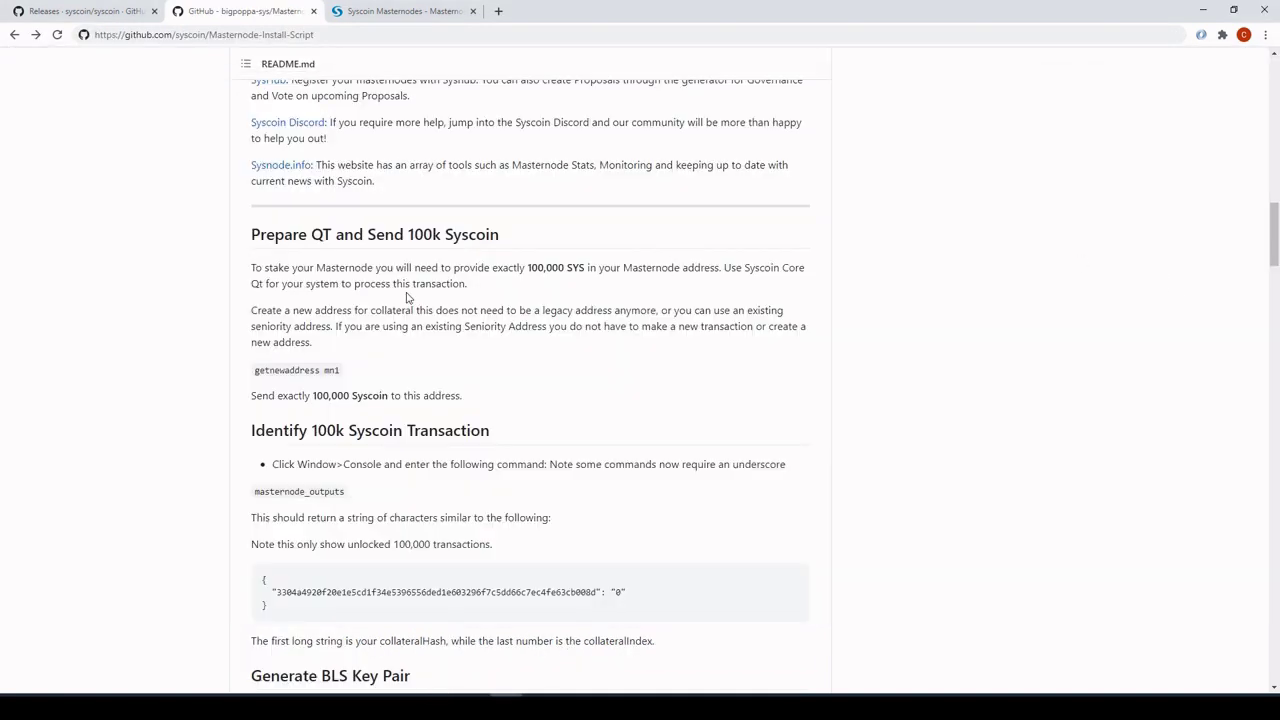
scroll(414, 298, "down", 5)
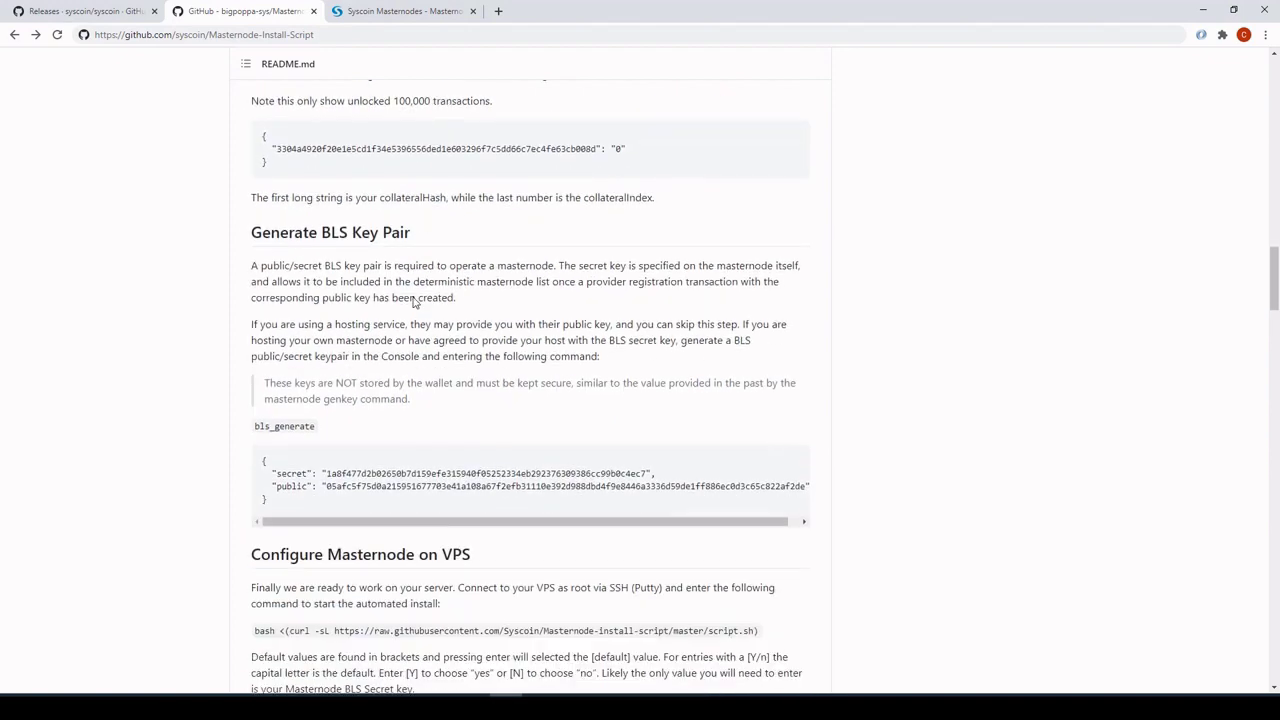
left_click_drag(247, 207, 497, 240)
left_click(497, 240)
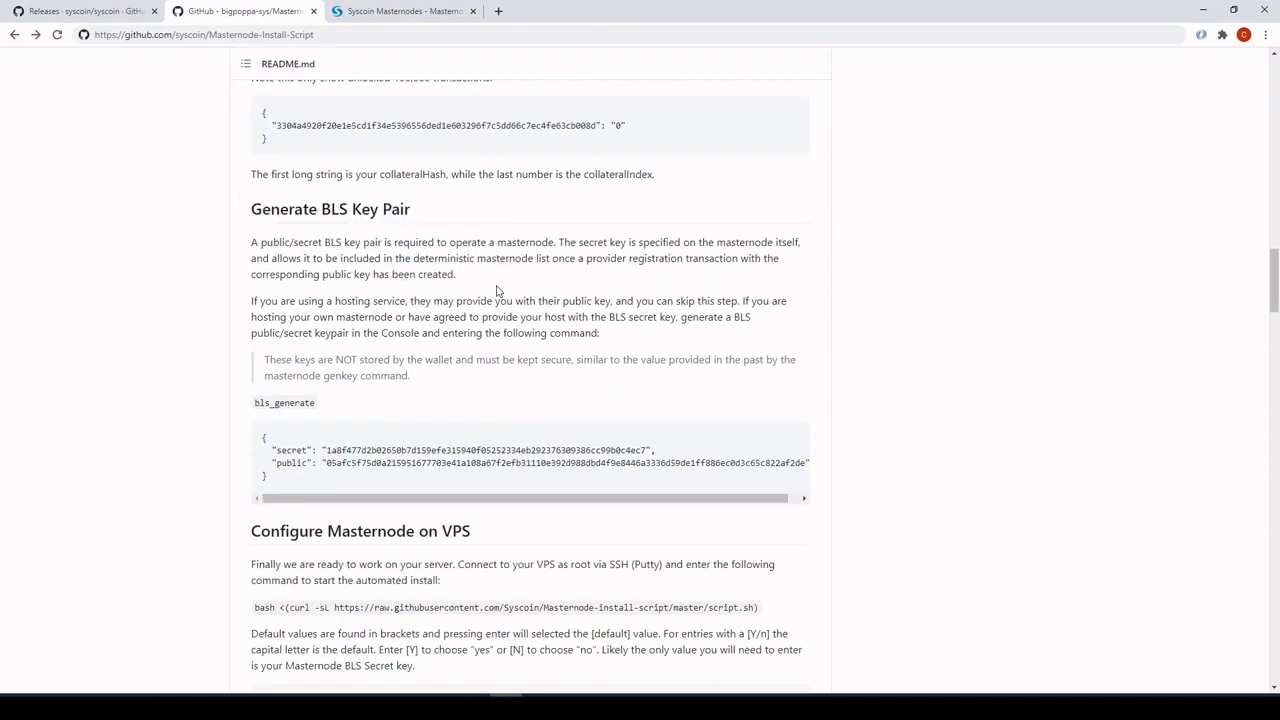
scroll(400, 230, "down", 1)
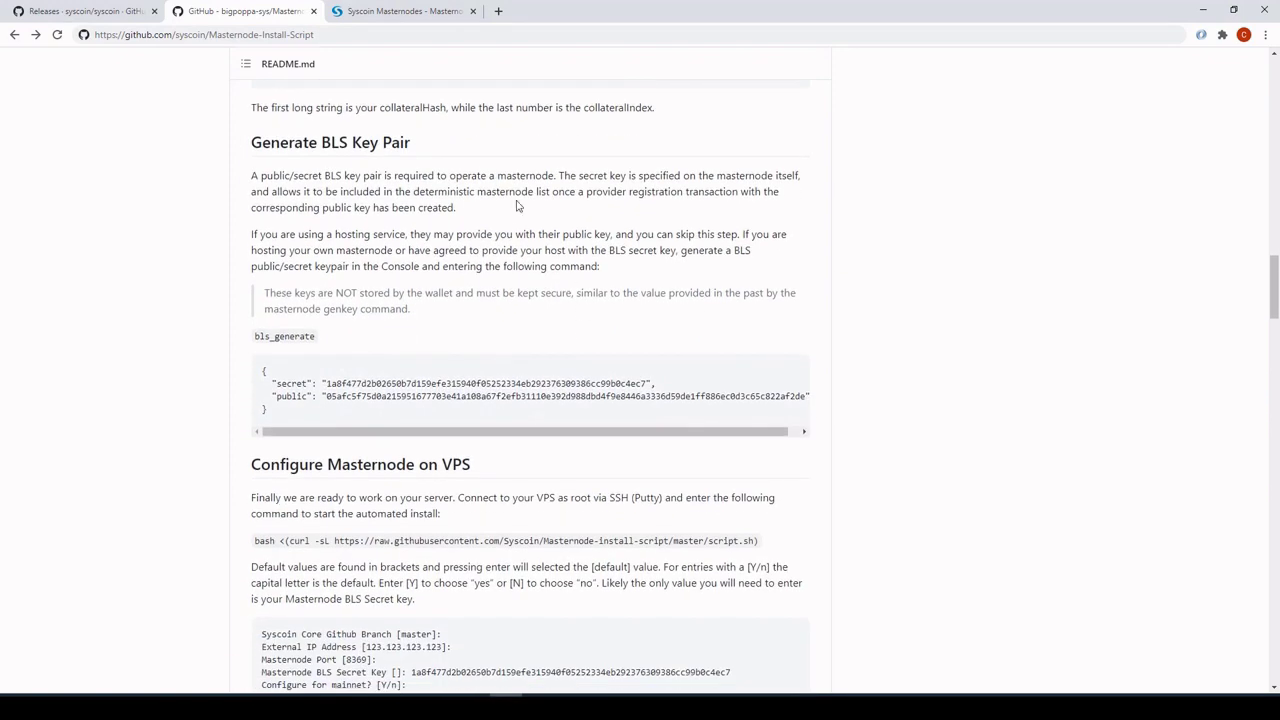
scroll(580, 260, "down", 2)
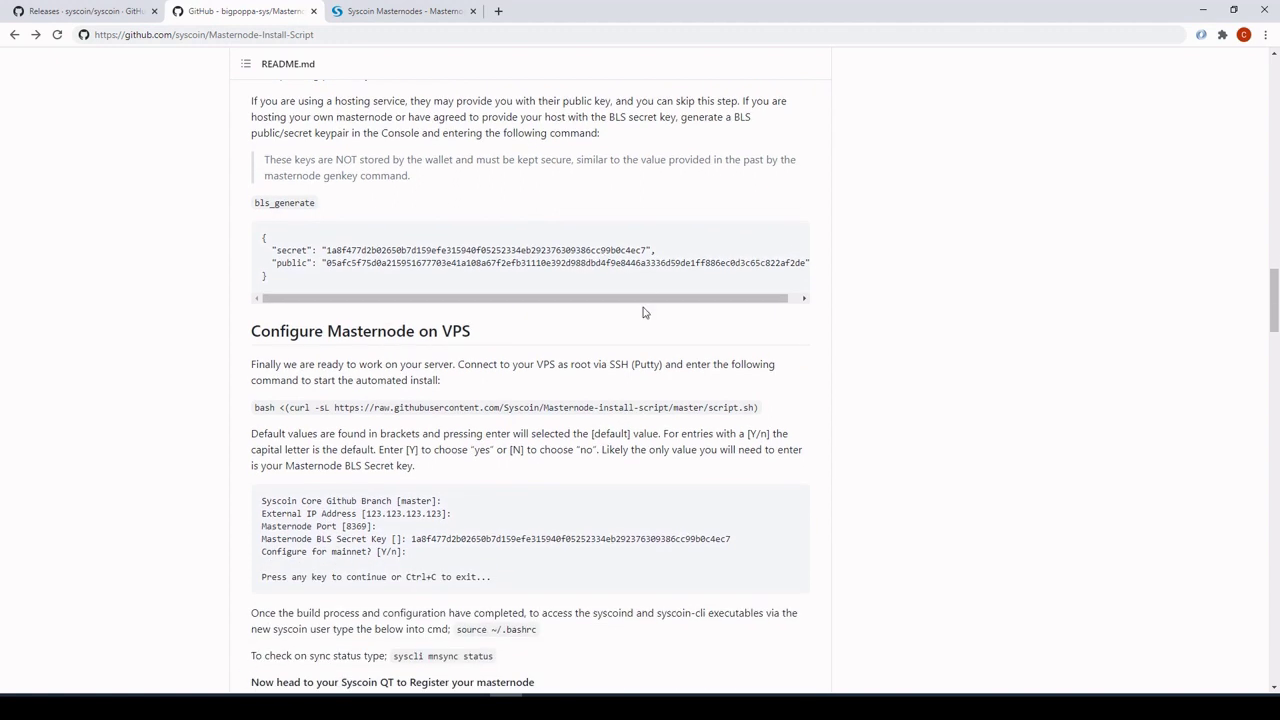
scroll(380, 368, "down", 1)
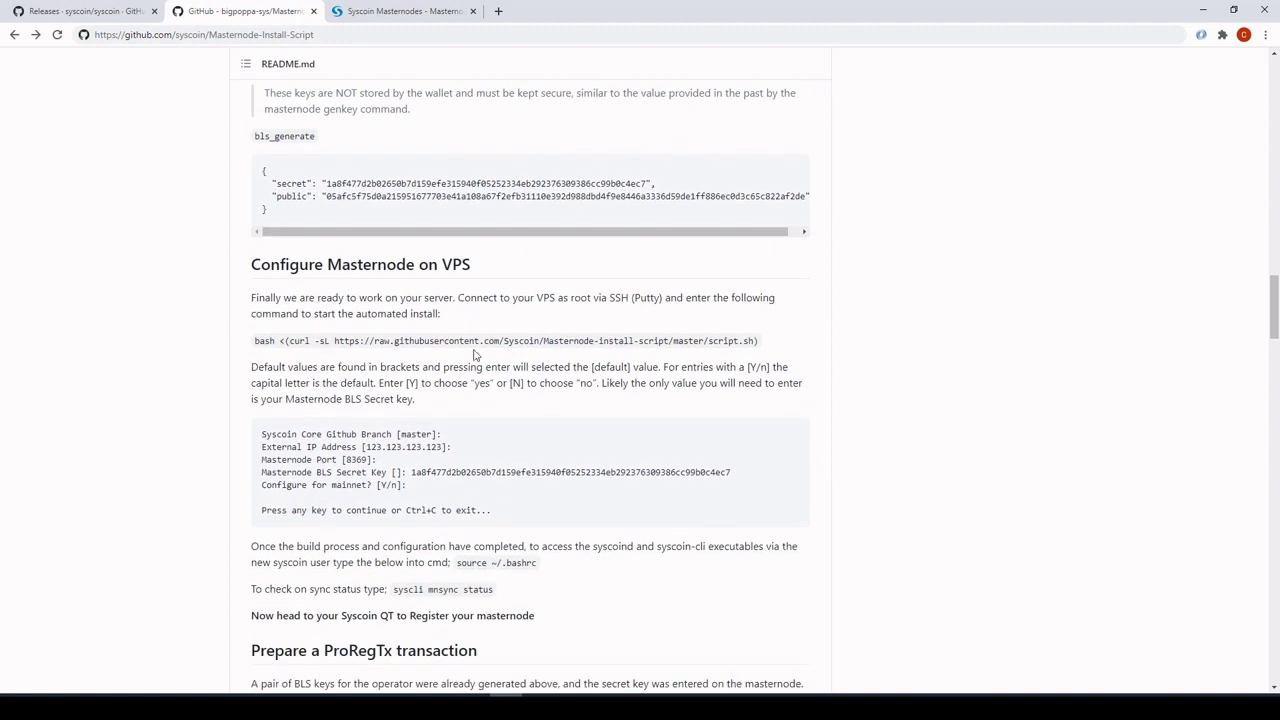
left_click_drag(256, 342, 762, 346)
left_click(772, 347)
Copy the curl install command from the README, paste it into PuTTY and run it.
left_click(570, 696)
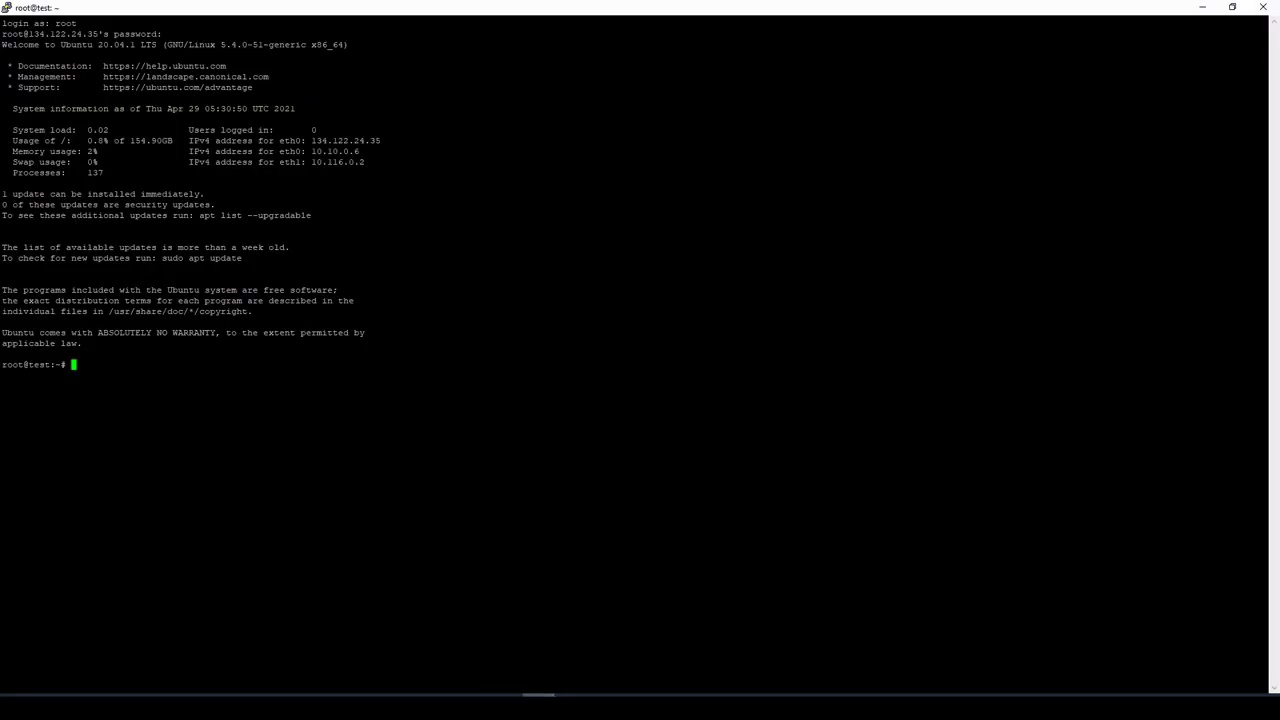
left_click(489, 695)
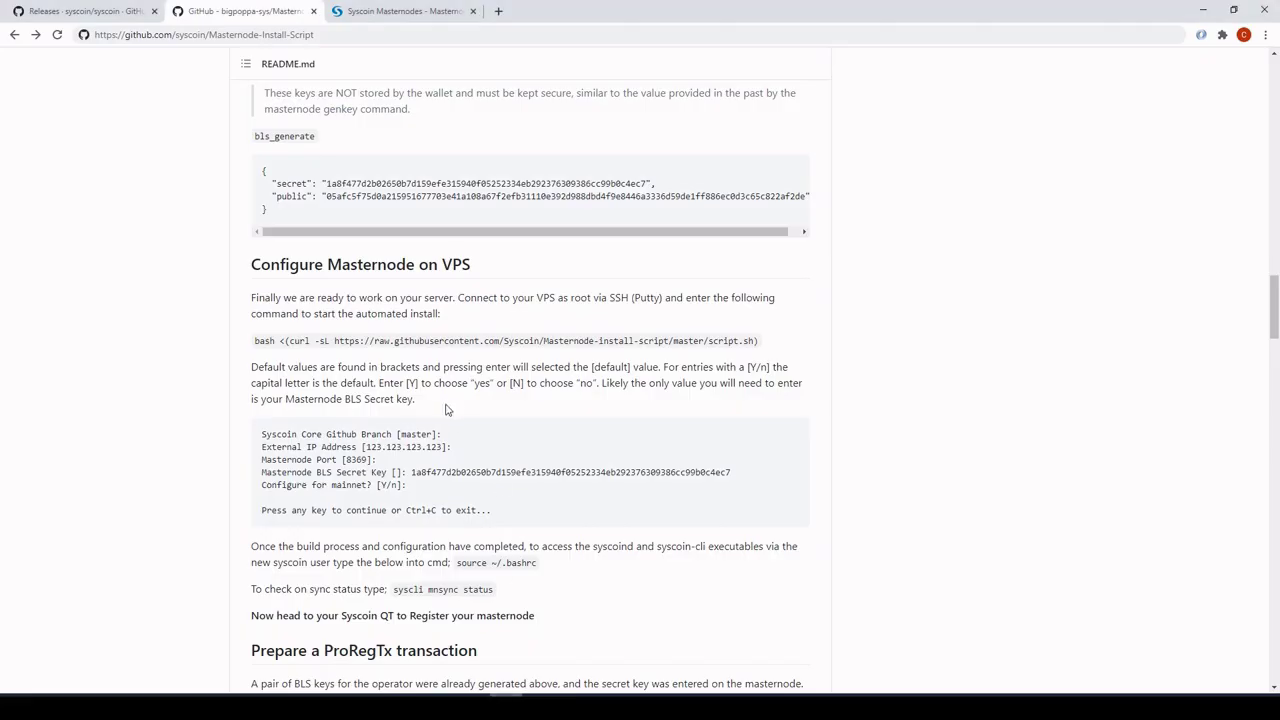
left_click_drag(255, 341, 760, 344)
key("ctrl+c")
left_click(570, 696)
right_click(570, 600)
key("Return")
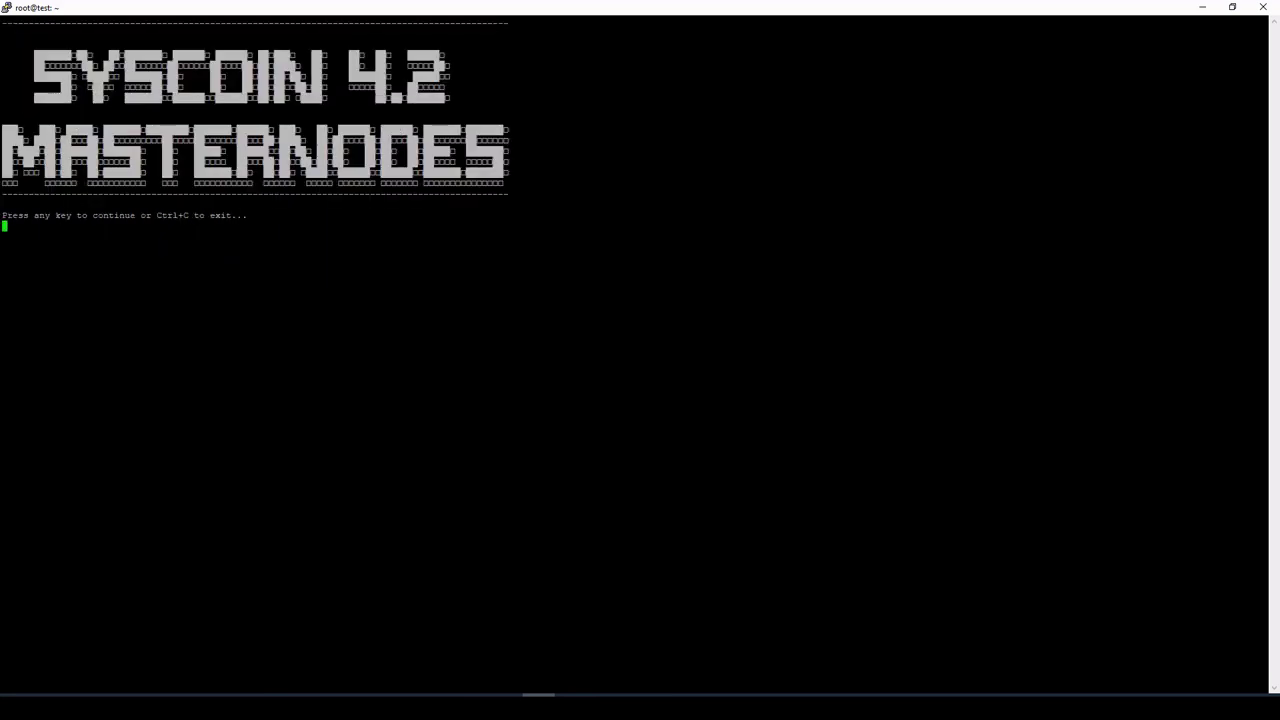
Continue past the welcome banner and accept the default master tag and detected external IP.
key("Return")
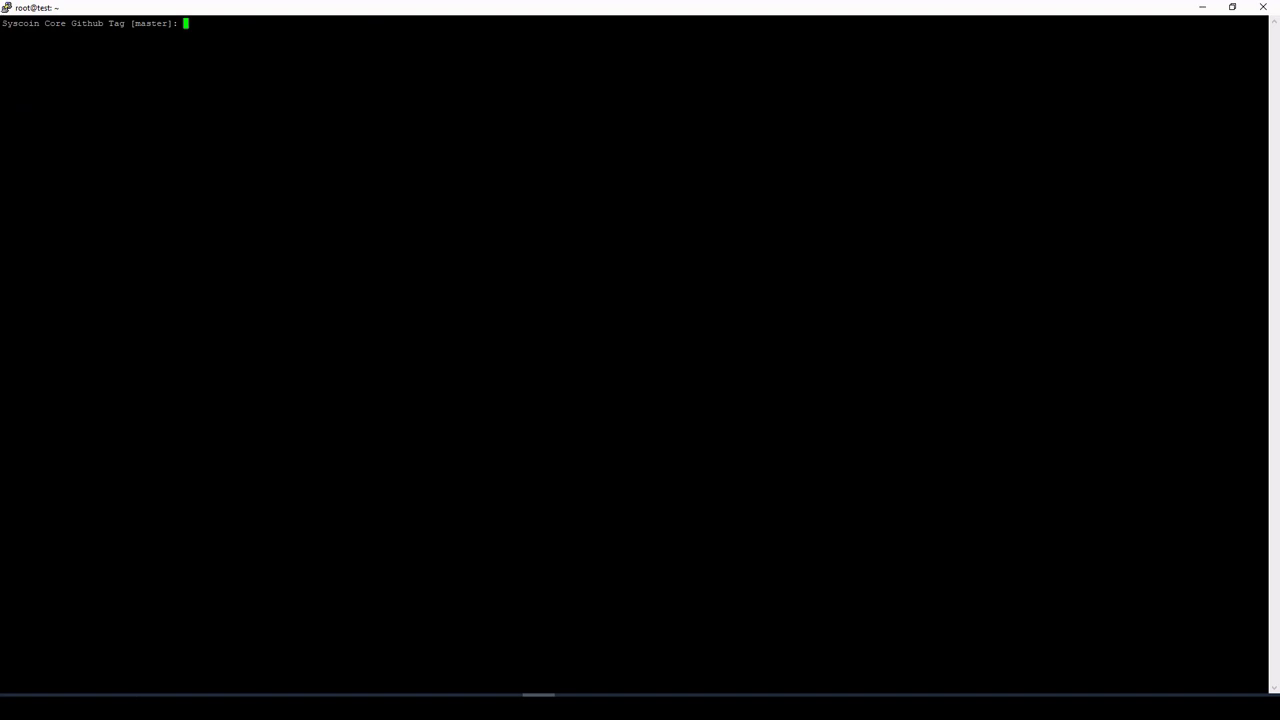
key("Return")
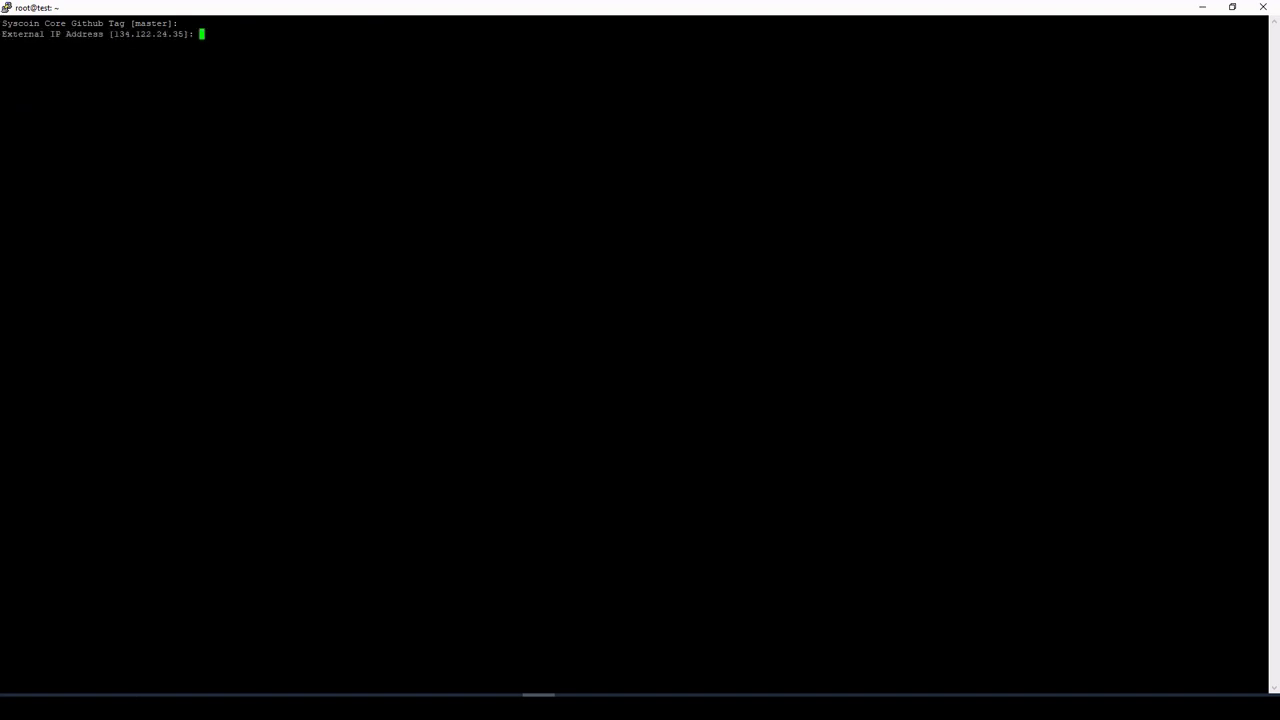
key("Return")
key("Return")
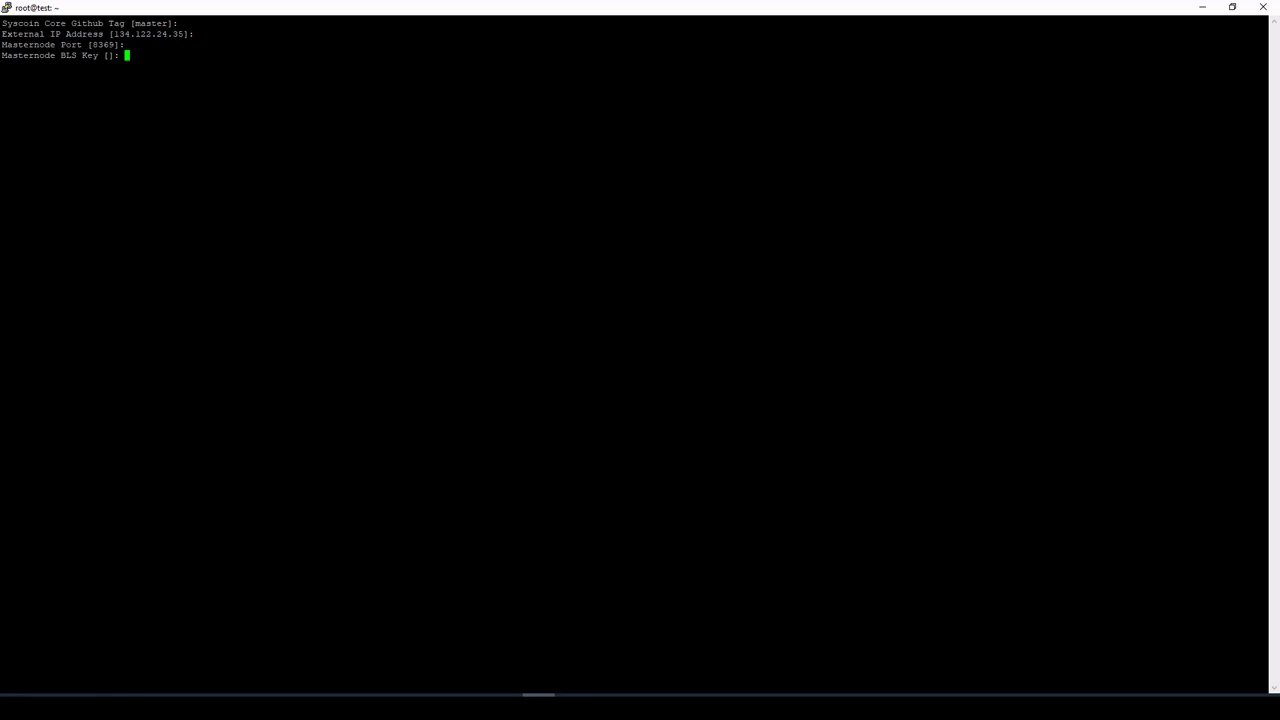
key("alt+Tab")
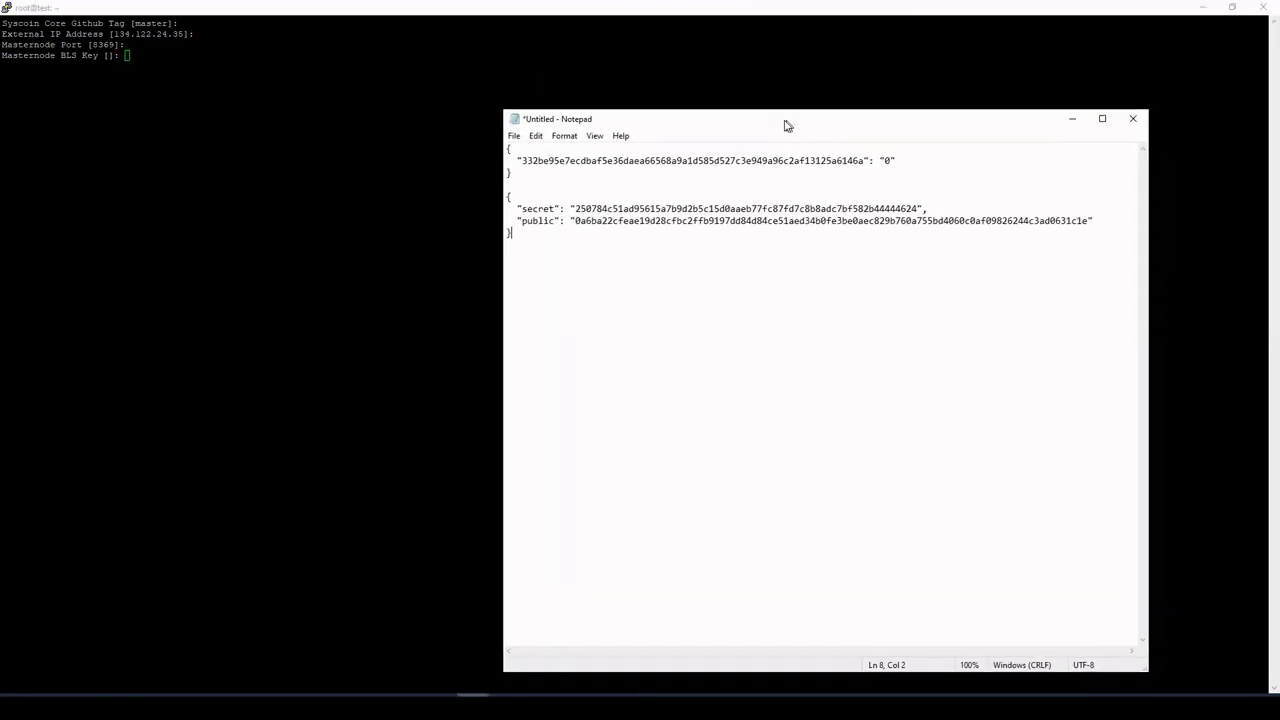
Paste the BLS secret key from Notepad at the installer prompt and answer n for mainnet.
left_click_drag(791, 124, 611, 97)
left_click_drag(455, 161, 799, 158)
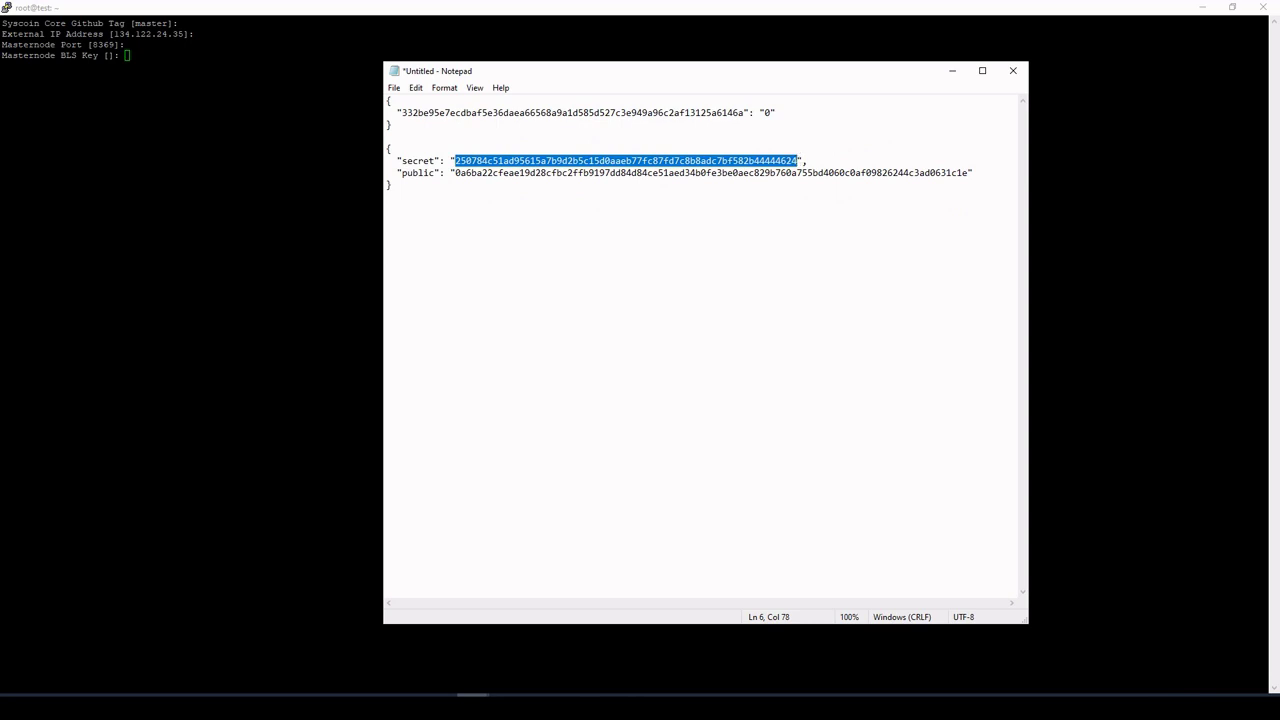
key("ctrl+c")
key("alt+Tab")
key("shift+Insert")
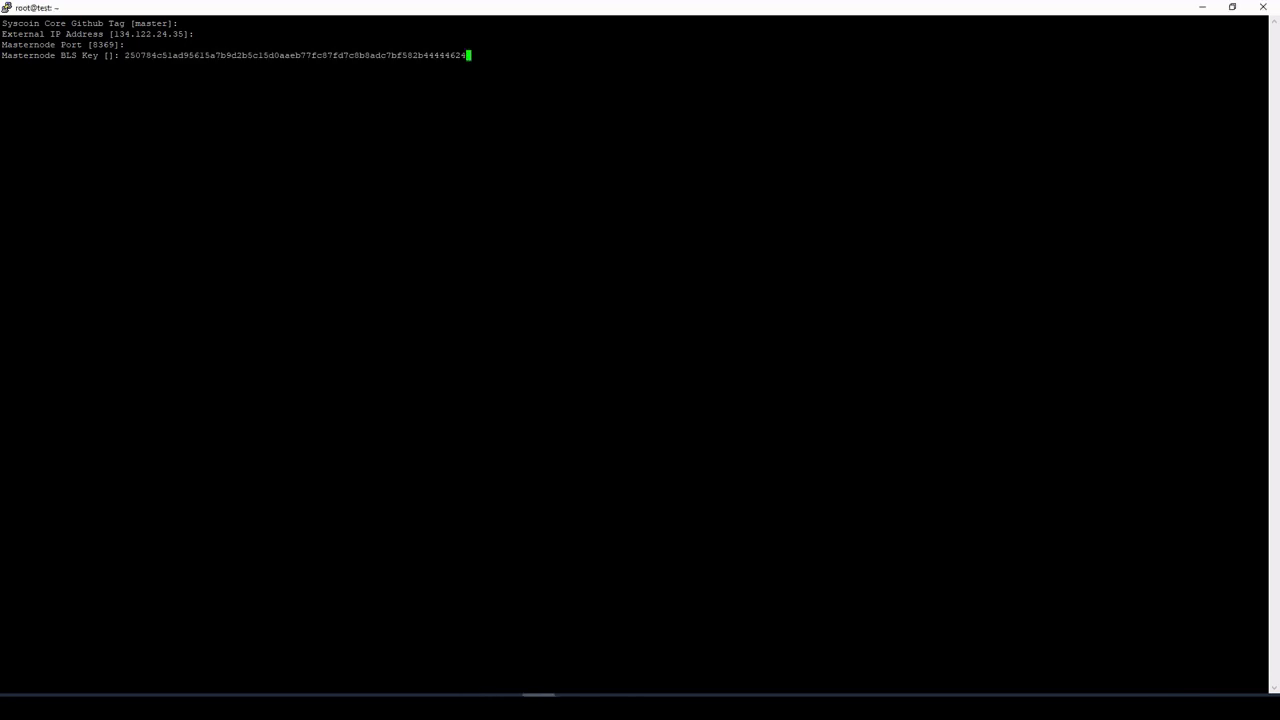
key("Return")
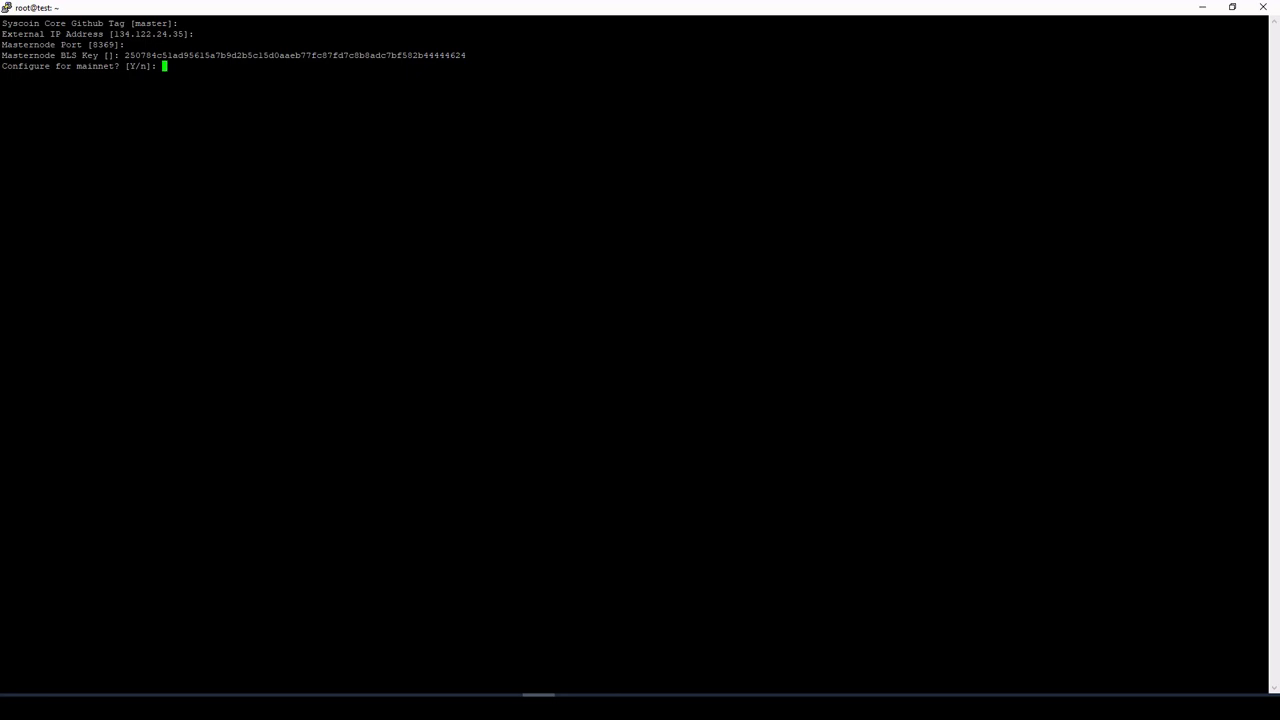
type("n")
key("Return")
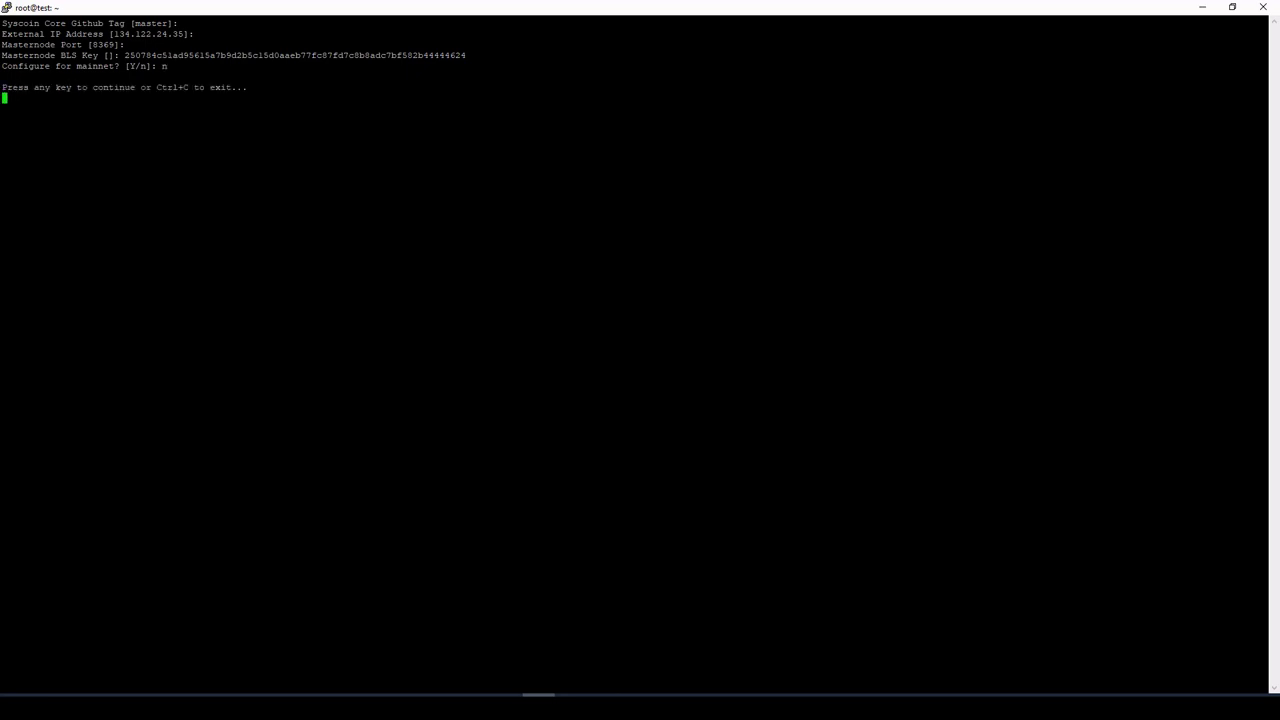
Let the masternode install build run to COMPLETE, then run source ~/.bashrc to reload the shell profile.
key("Return")
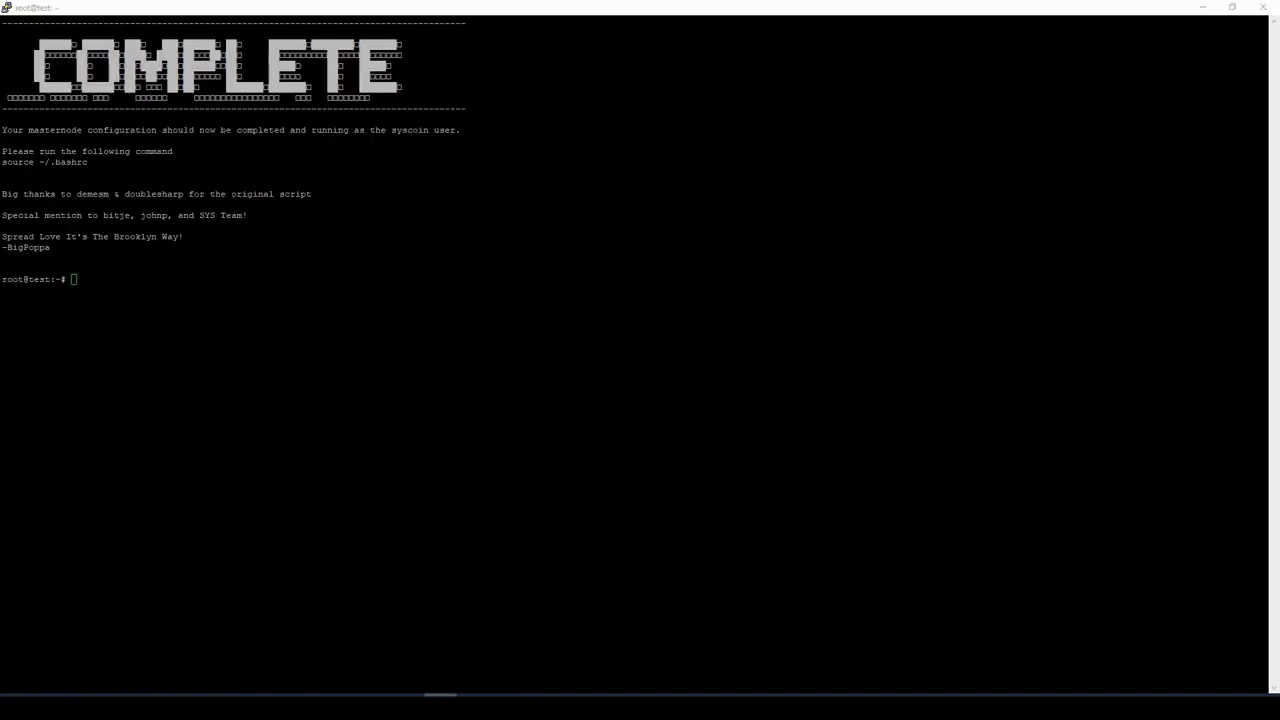
left_click_drag(1266, 162, 86, 162)
key("ctrl+c")
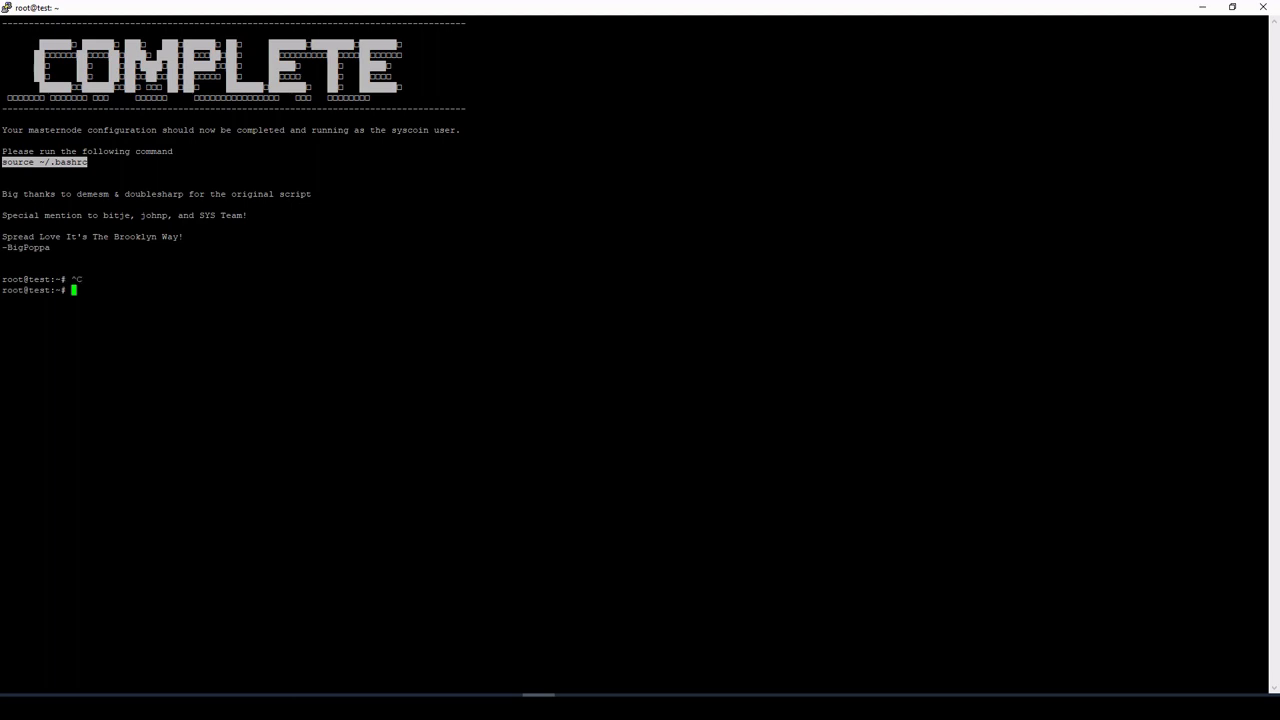
key("shift+Insert")
key("Return")
Copy 'syscli mnsync status' from the README and run it in the PuTTY session.
left_click(505, 697)
left_click(471, 557)
scroll(468, 414, "down", 1)
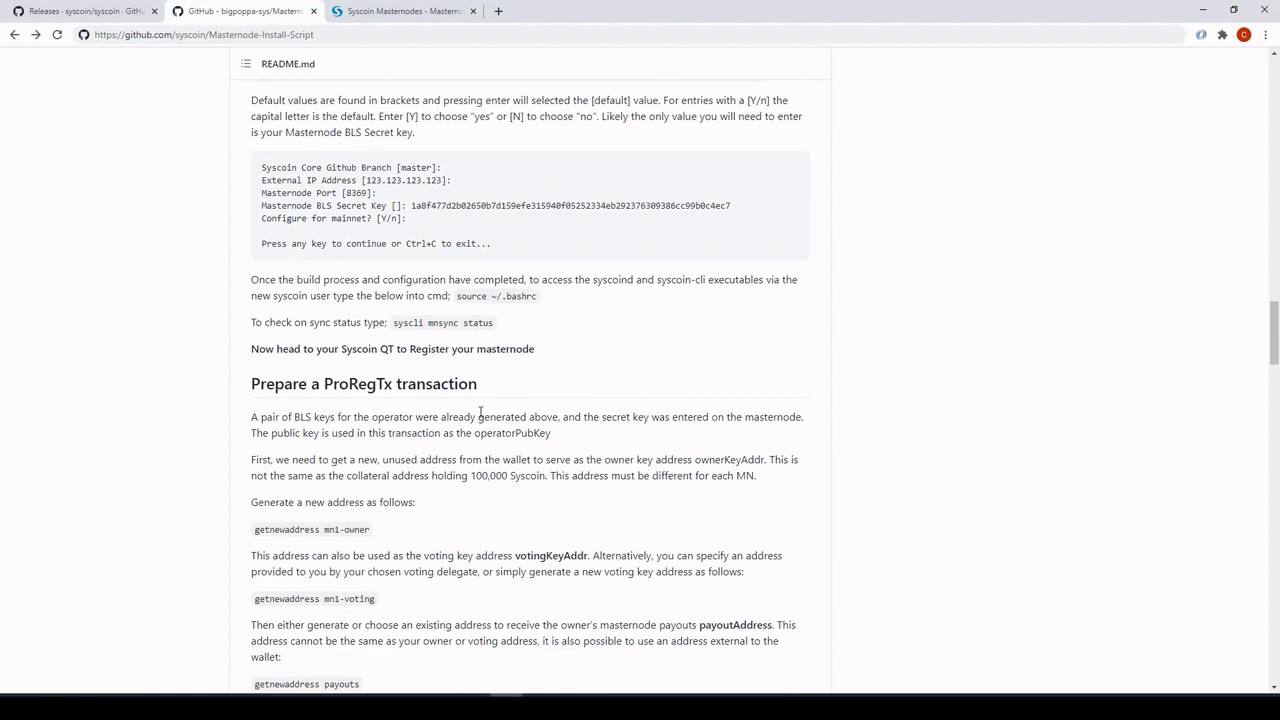
left_click_drag(395, 325, 514, 326)
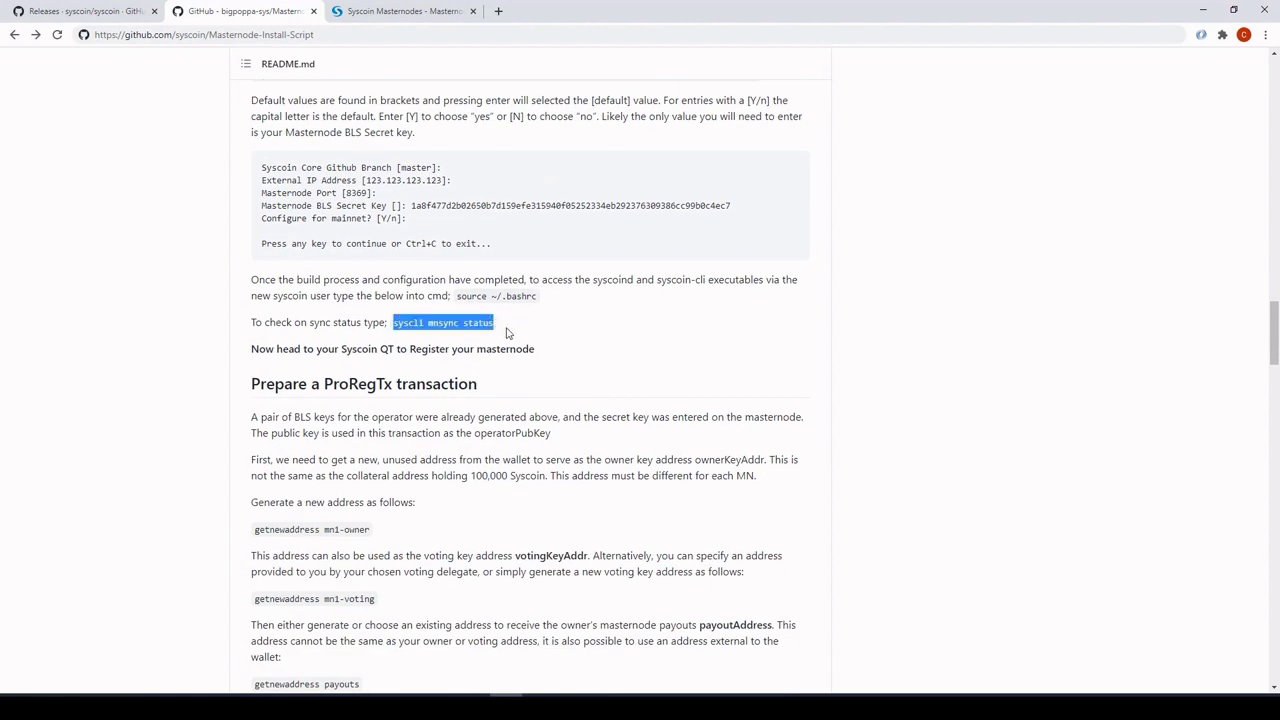
left_click(540, 696)
key("shift+Insert")
key("Return")
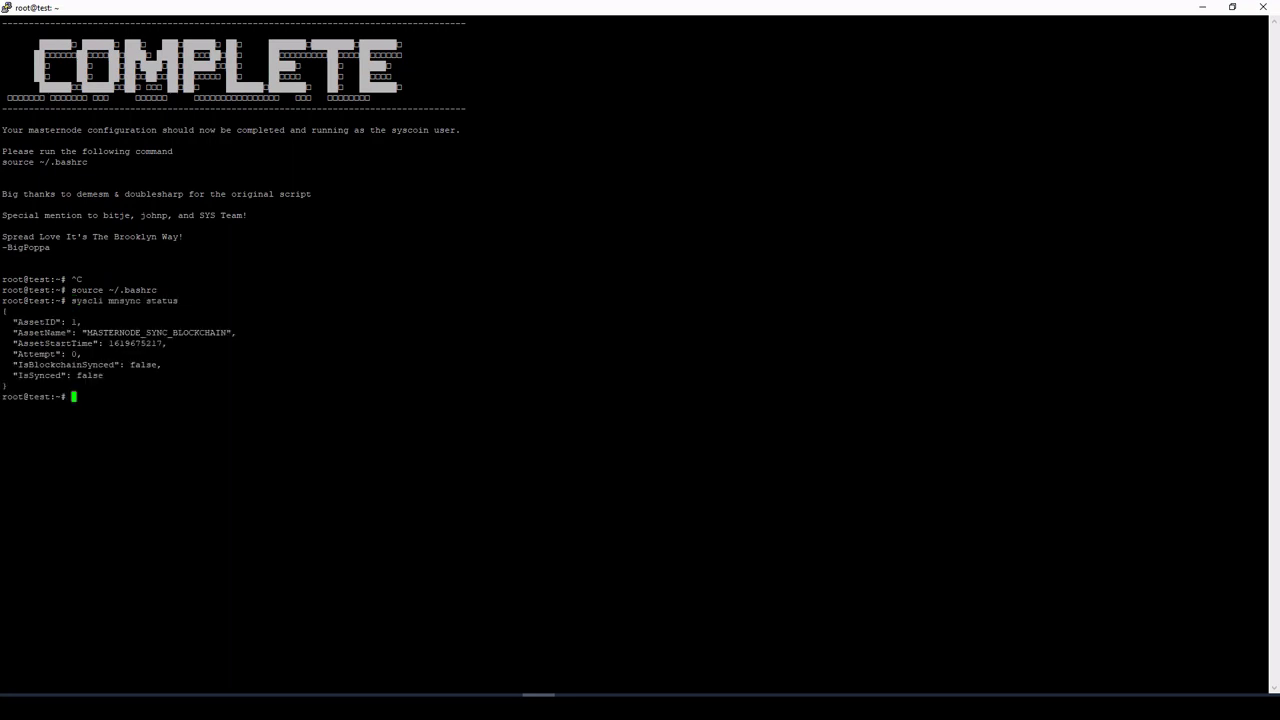
Leave PuTTY, with sync still at MASTERNODE_SYNC_BLOCKCHAIN, and head back toward the browser.
left_click(441, 695)
mouse_move(506, 695)
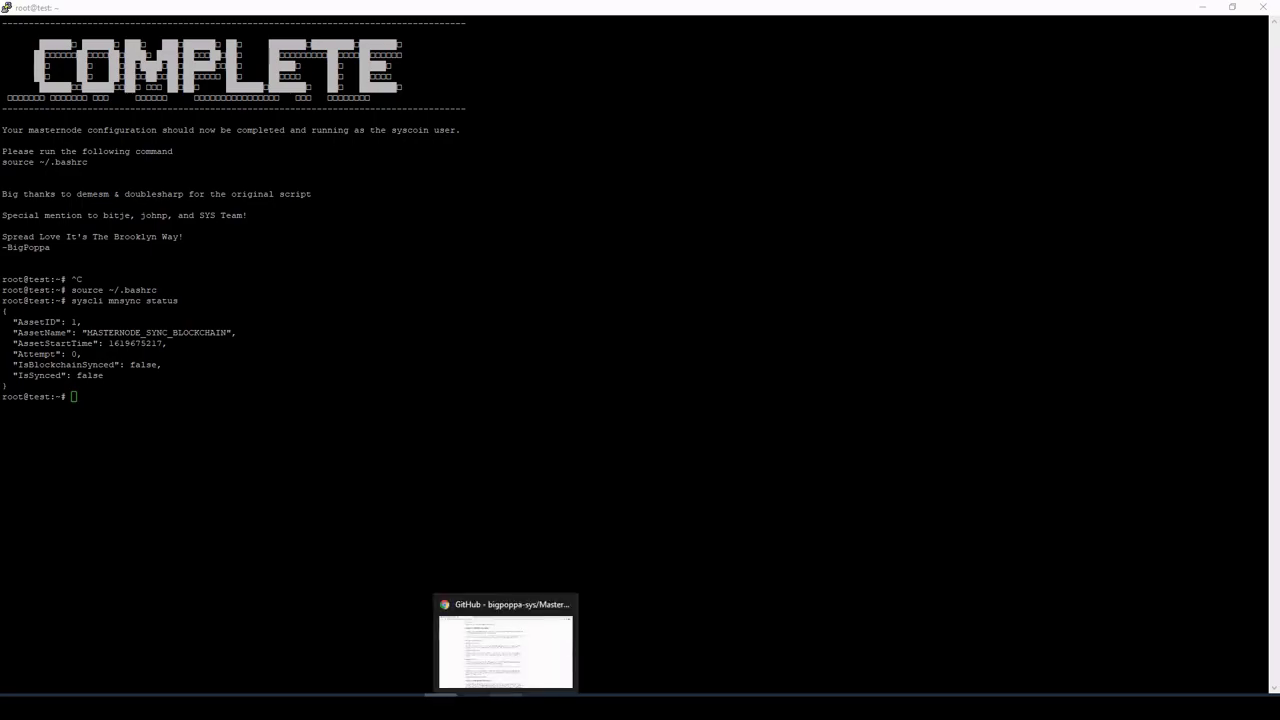
left_click(506, 645)
left_click_drag(320, 117, 450, 118)
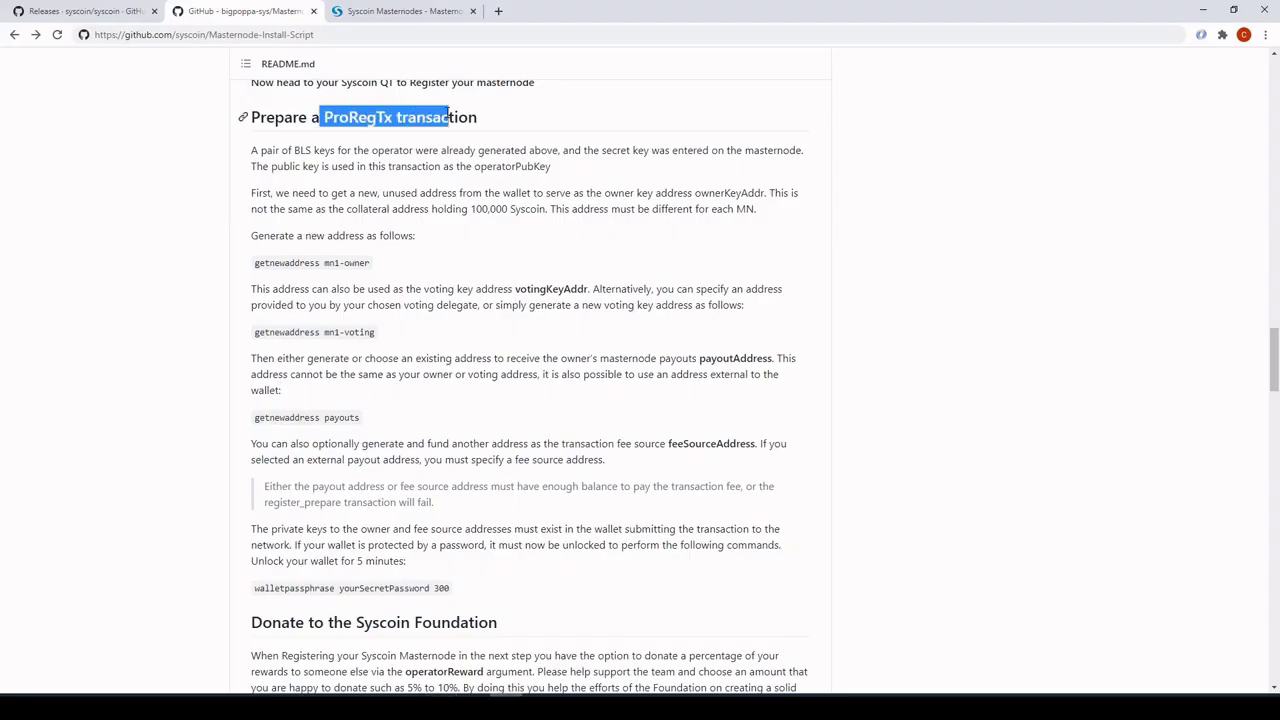
left_click(596, 172)
double_click(698, 191)
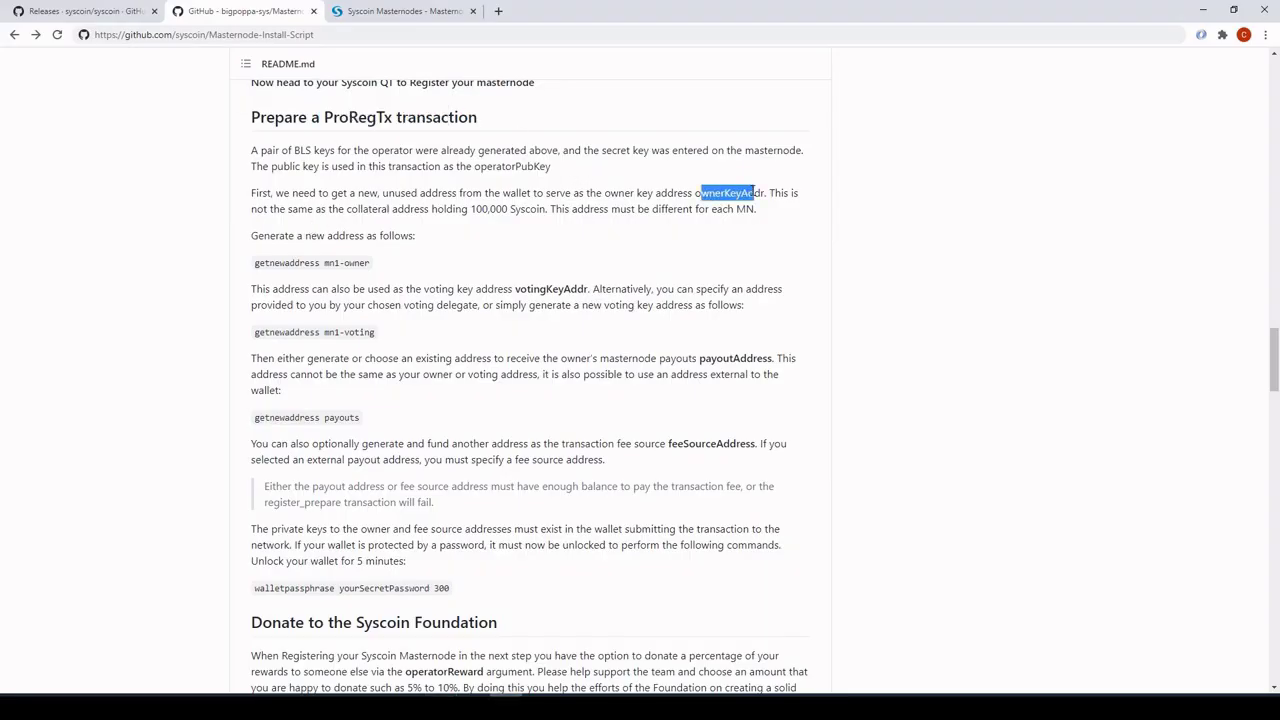
left_click_drag(530, 289, 555, 297)
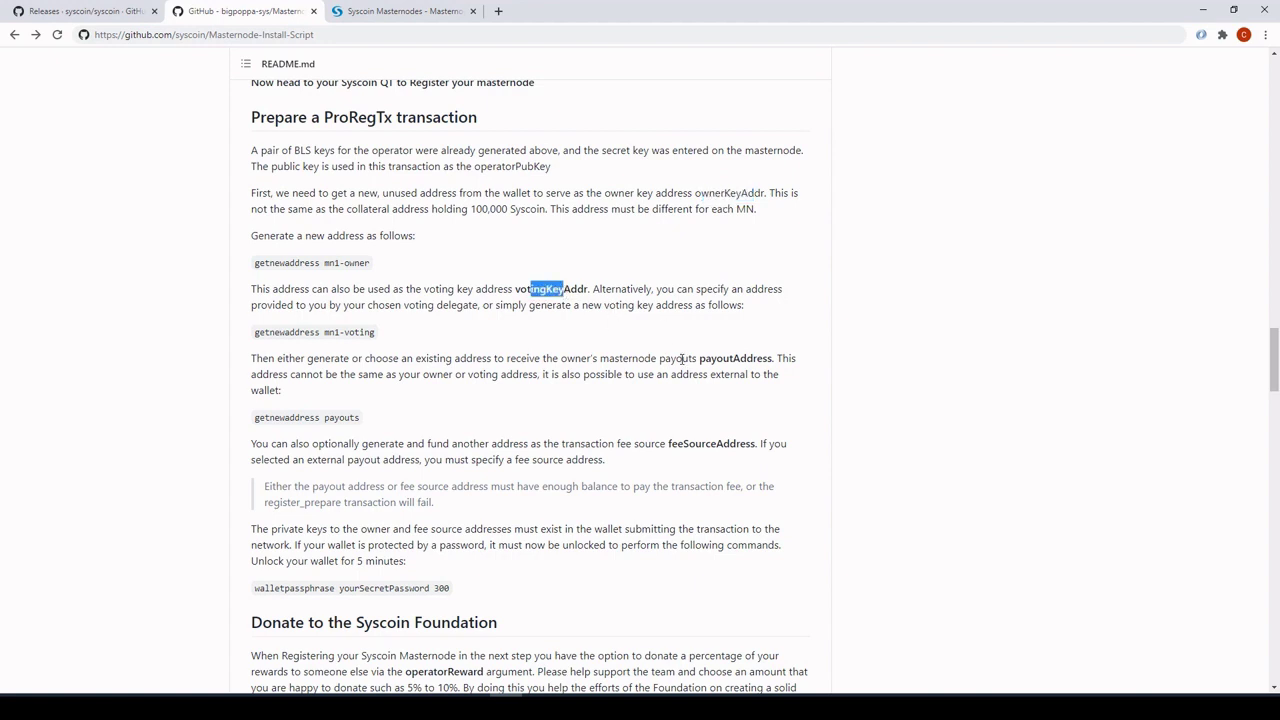
left_click_drag(702, 358, 758, 358)
left_click_drag(687, 443, 732, 443)
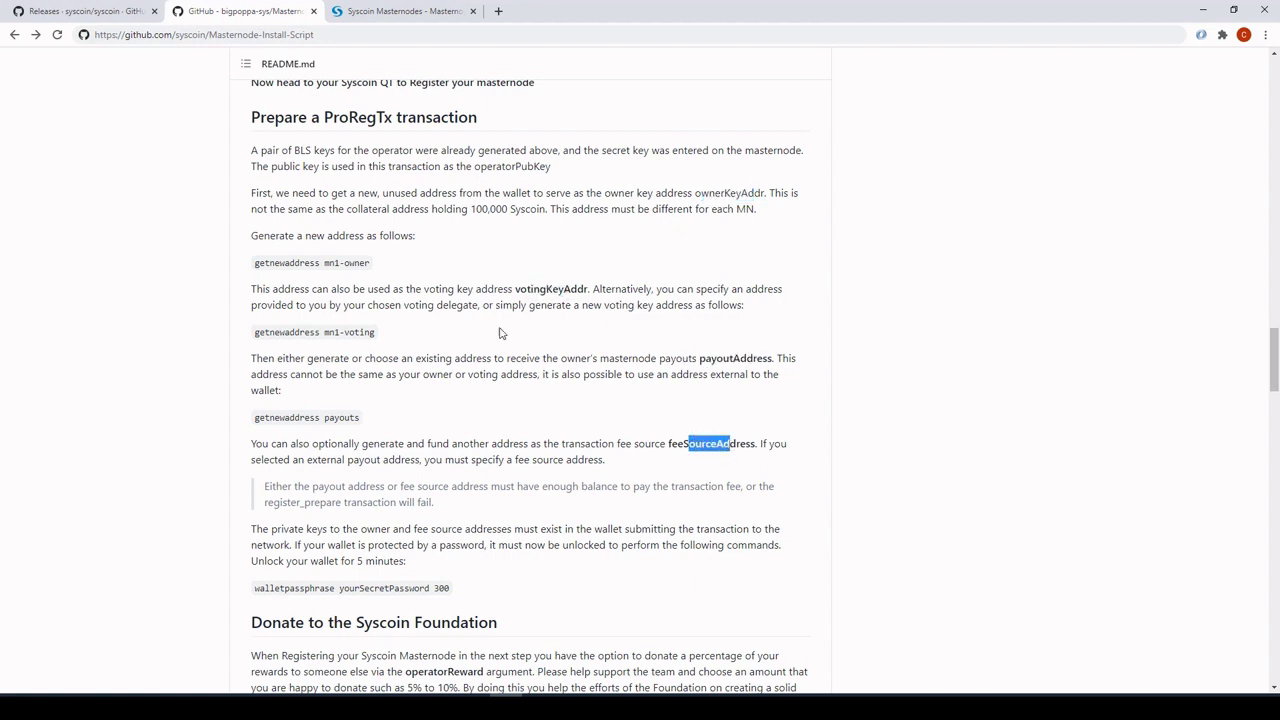
double_click(535, 289)
left_click_drag(714, 193, 747, 193)
left_click_drag(268, 263, 400, 265)
left_click_drag(374, 332, 300, 331)
left_click(310, 270)
left_click_drag(268, 263, 419, 268)
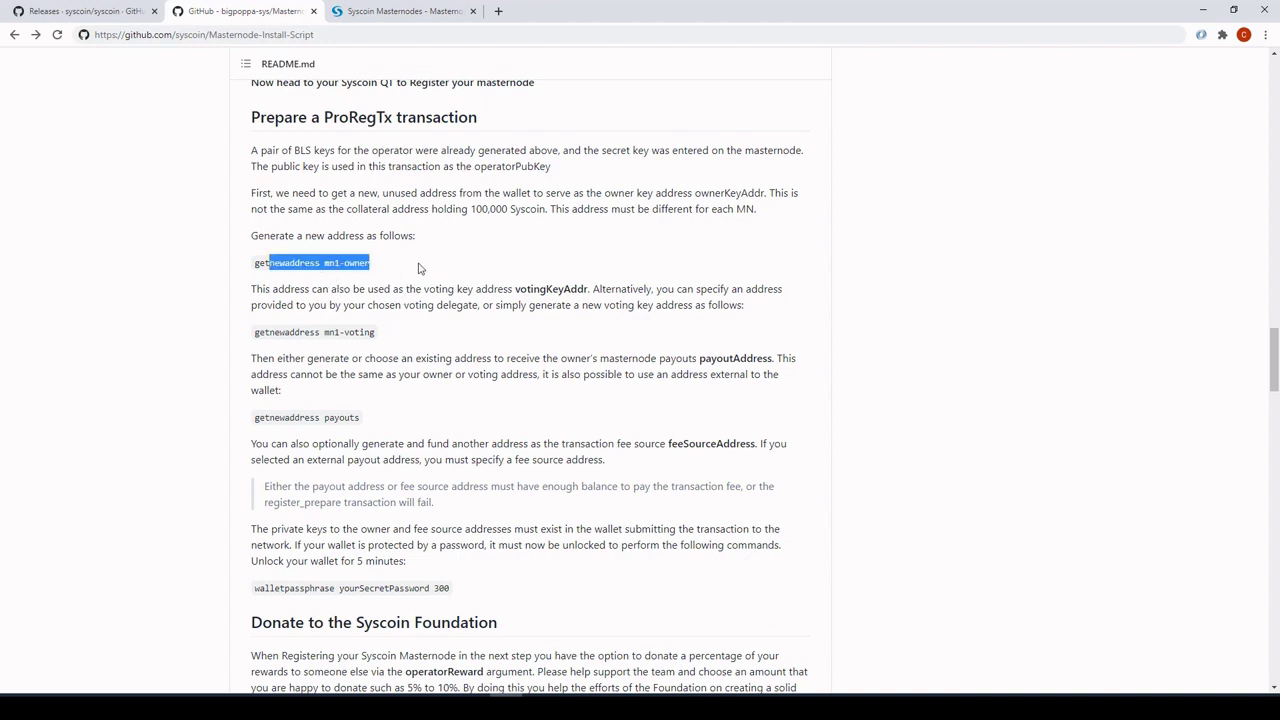
left_click(410, 300)
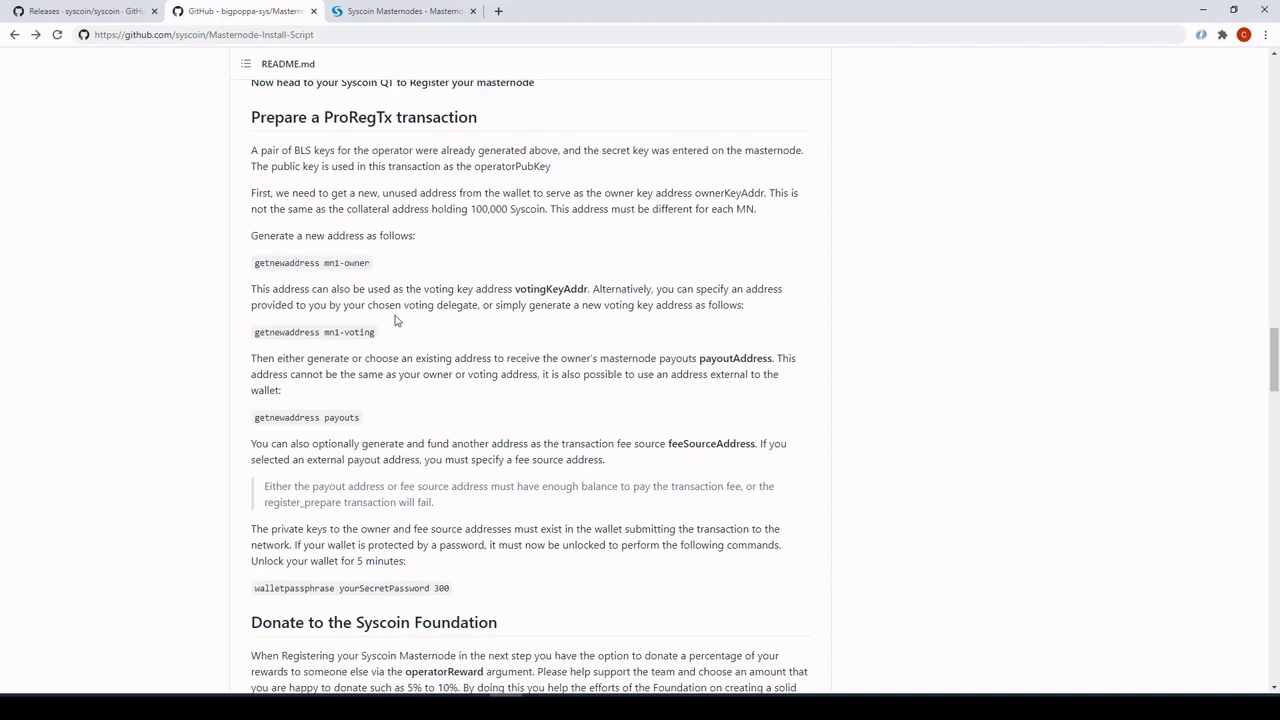
left_click_drag(289, 263, 366, 263)
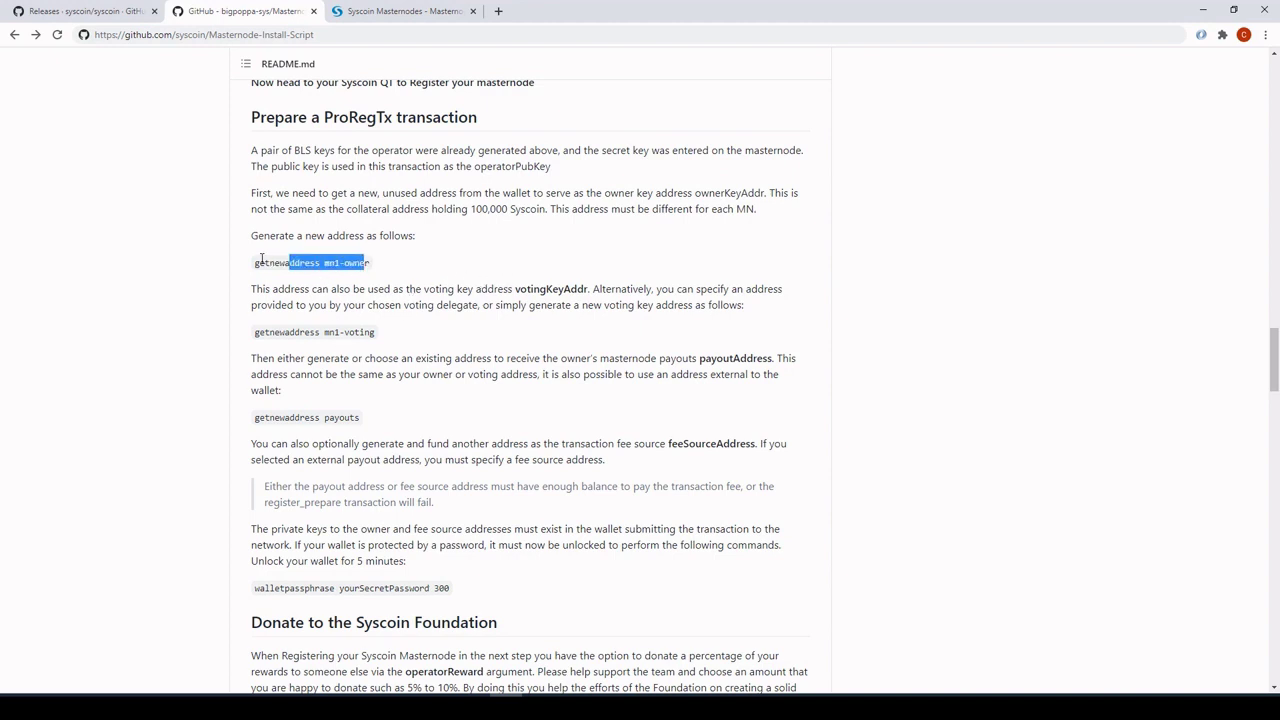
left_click_drag(260, 262, 257, 263)
left_click(293, 282)
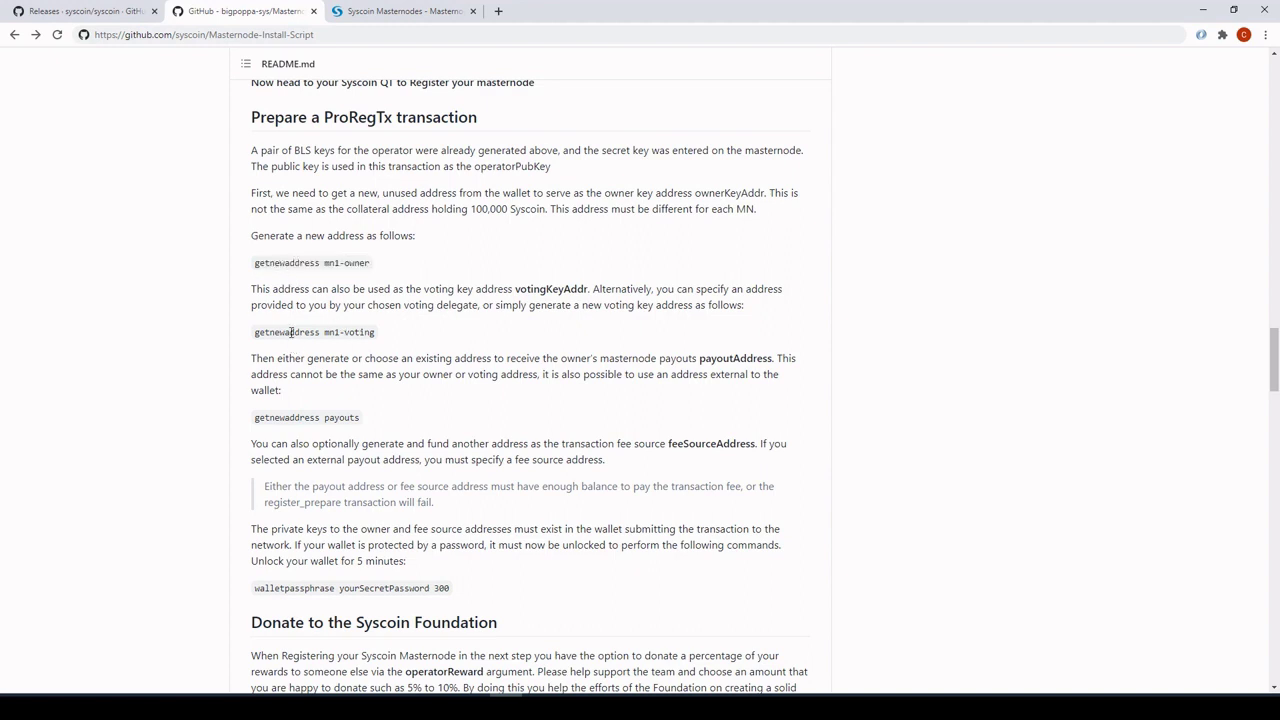
left_click_drag(270, 263, 390, 272)
left_click_drag(265, 331, 381, 336)
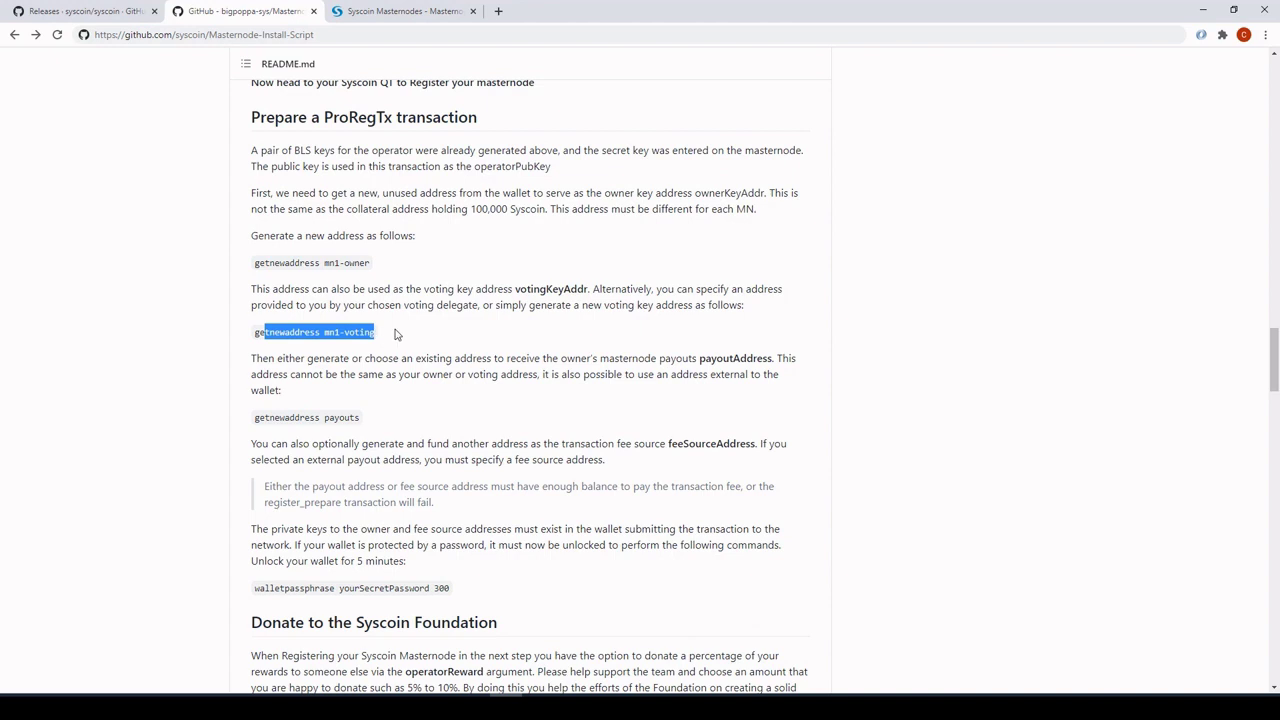
left_click(399, 335)
left_click_drag(697, 360, 600, 358)
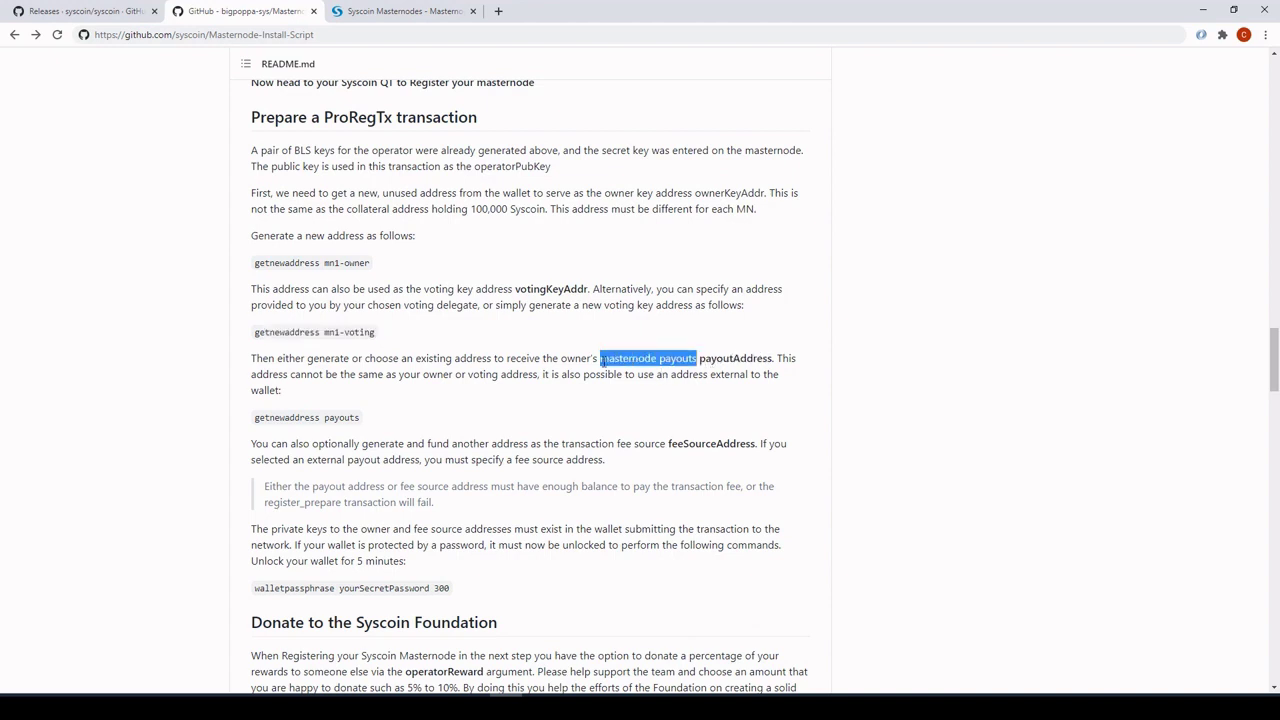
left_click_drag(670, 444, 750, 447)
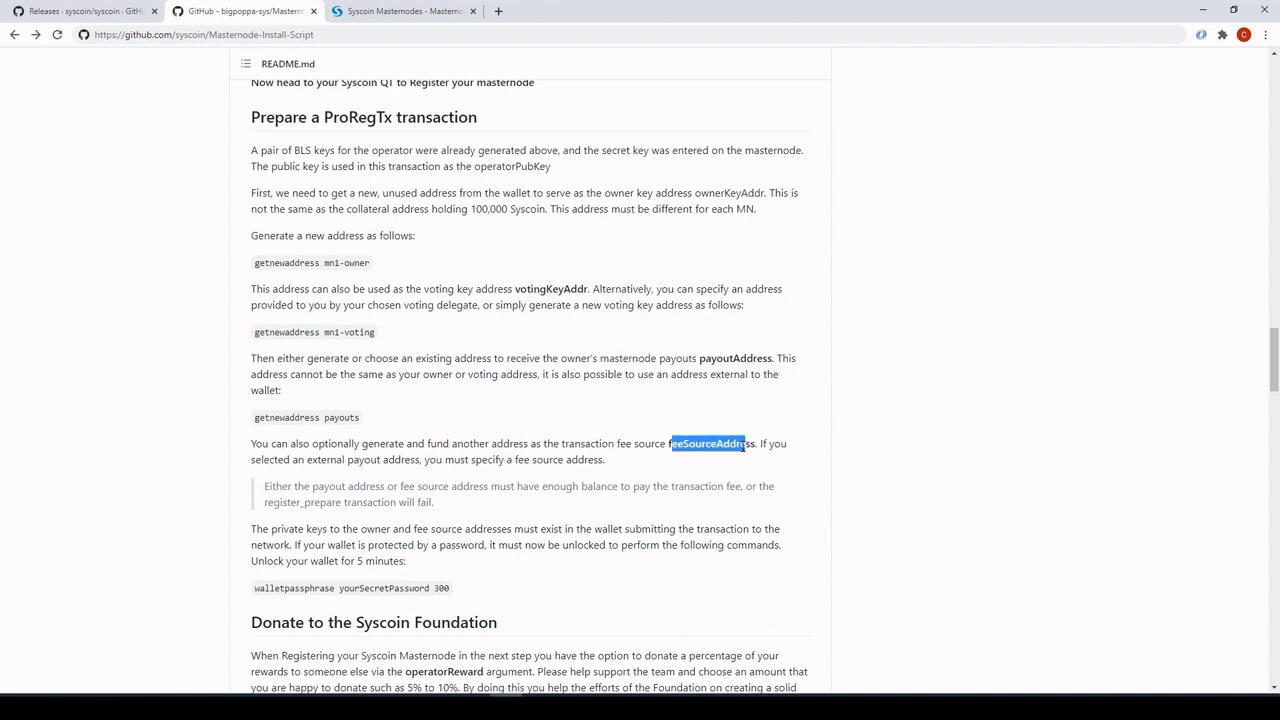
left_click(707, 447)
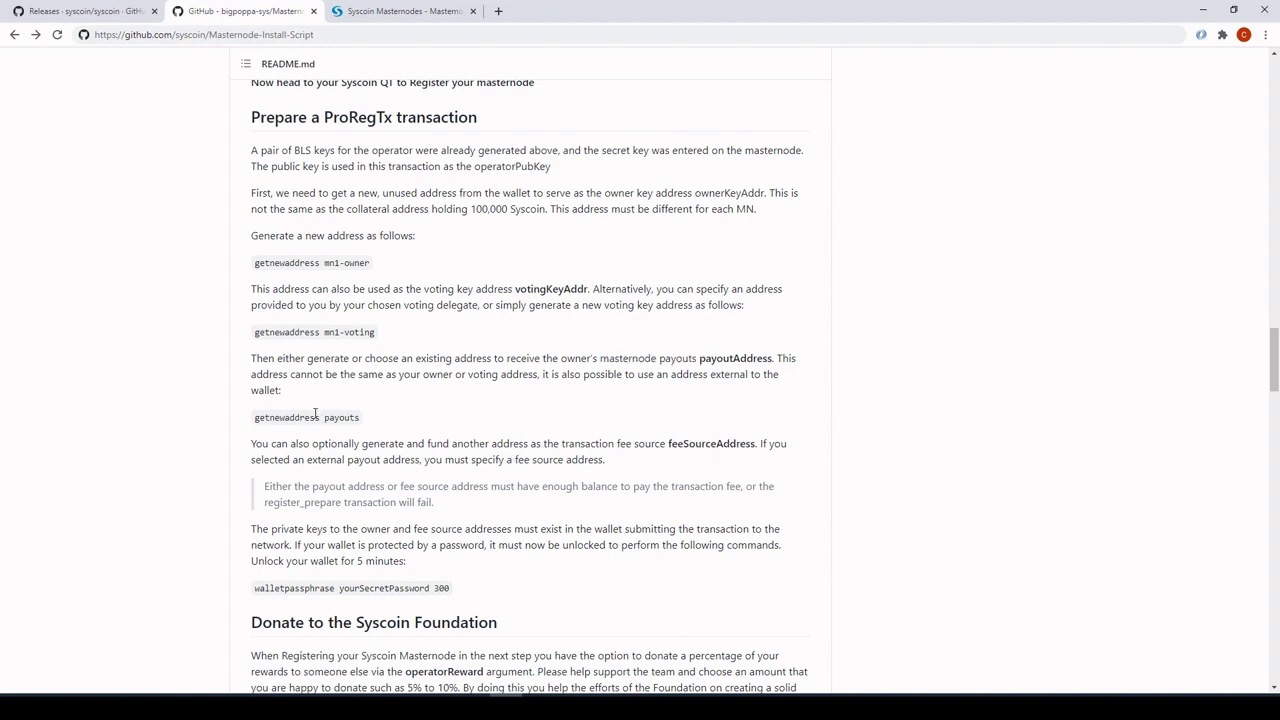
left_click_drag(258, 418, 363, 418)
left_click_drag(669, 443, 751, 446)
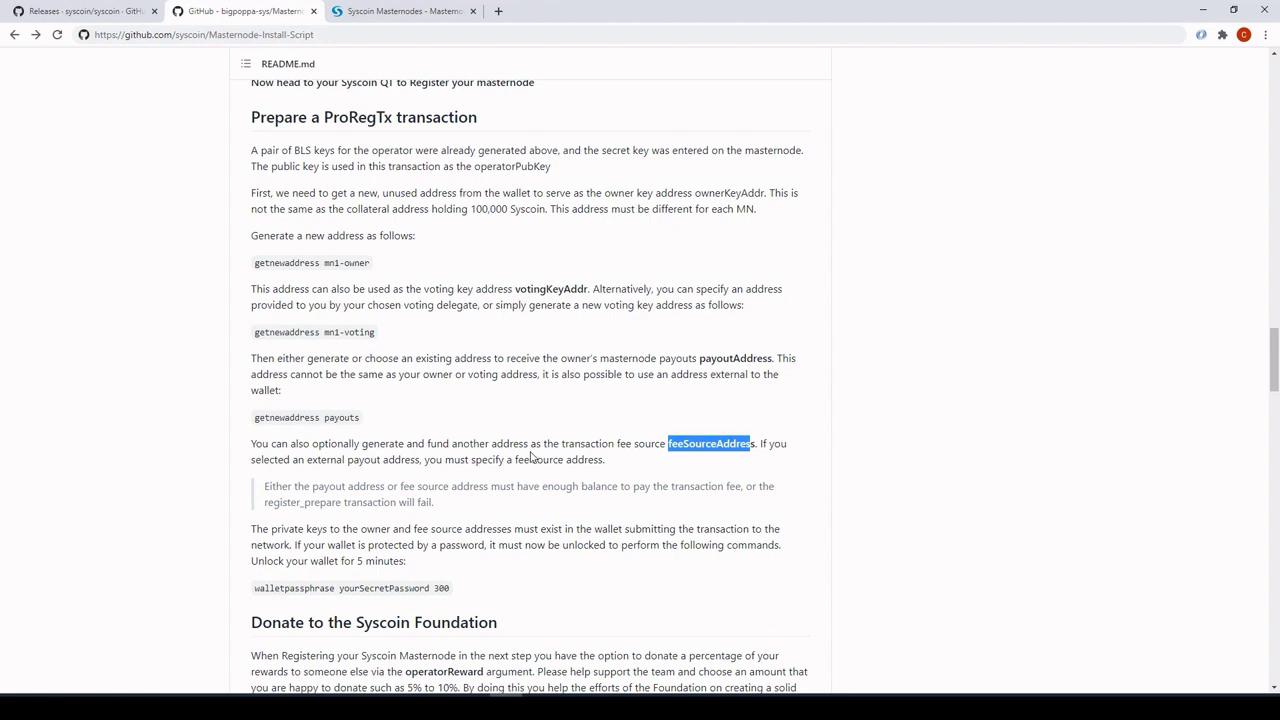
left_click(1025, 239)
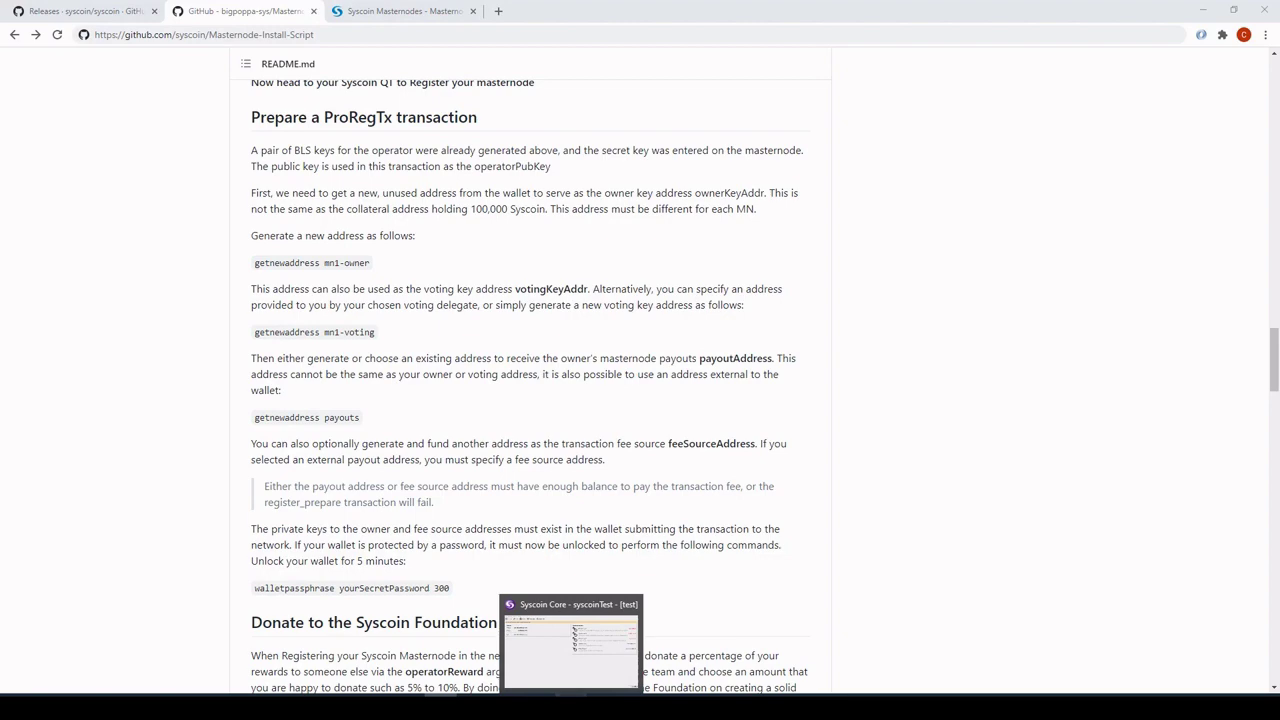
Move the Syscoin Core wallet window right and open its Window > Console.
left_click(570, 706)
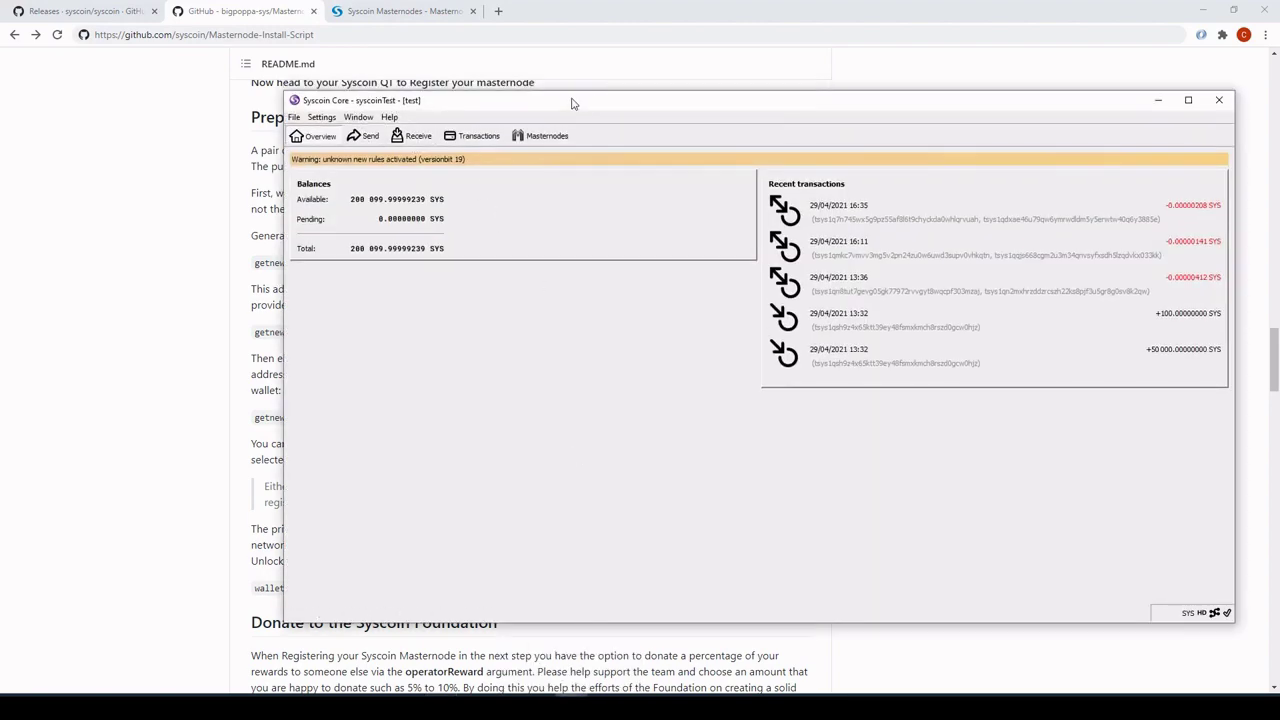
left_click_drag(591, 102, 862, 106)
left_click(629, 121)
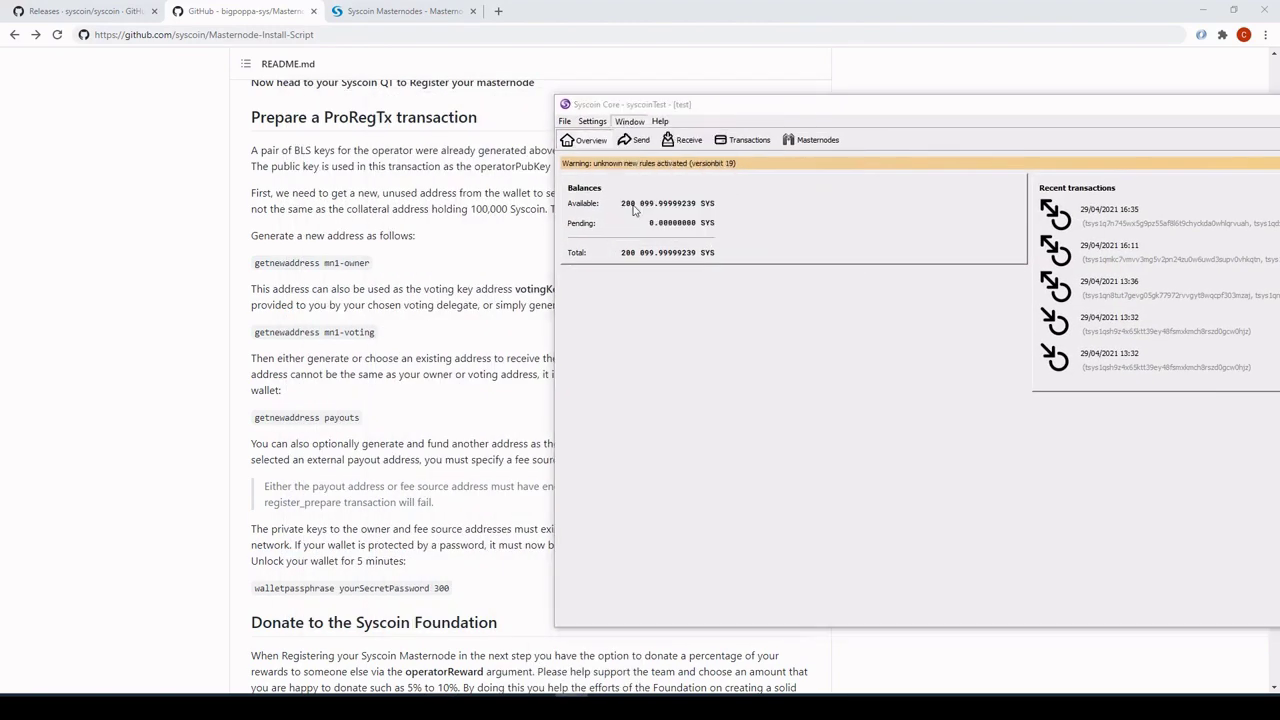
left_click(636, 205)
Run getnewaddress mn1-owner and paste the new address under ownerKeyAddr and votingKeyAddr in the notes.
triple_click(313, 264)
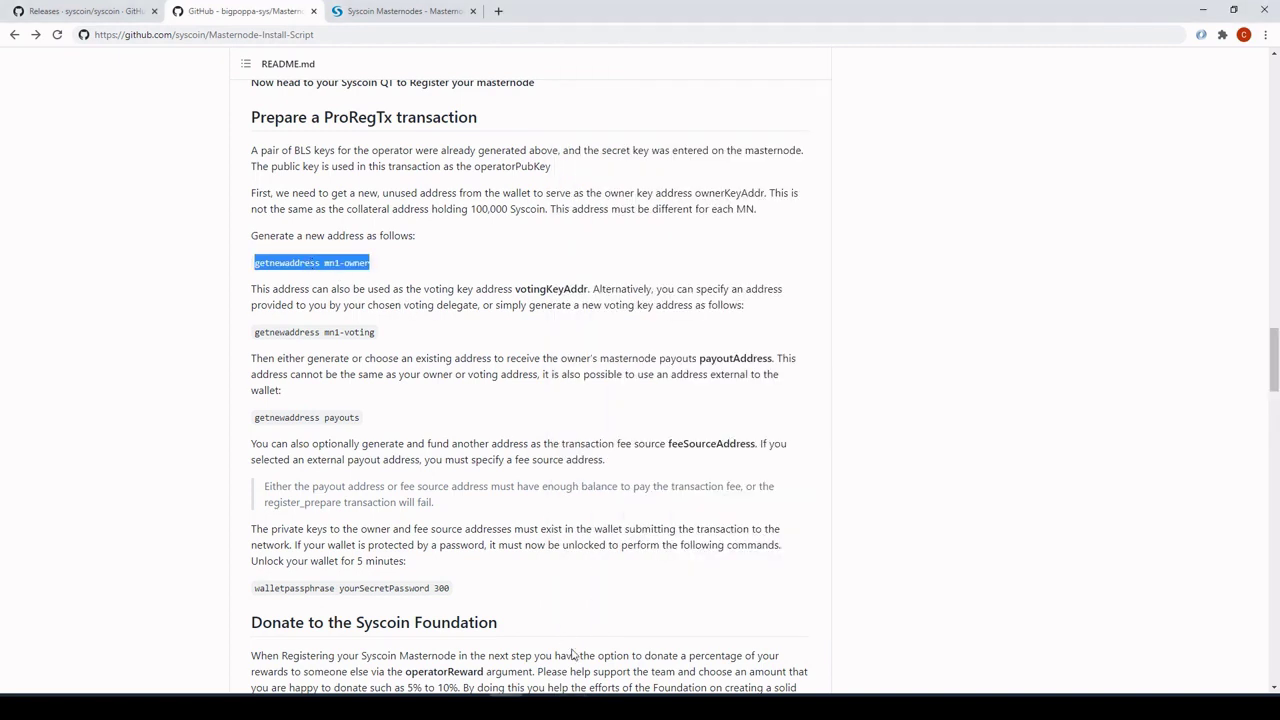
mouse_move(572, 706)
left_click(632, 648)
type("getnewaddress mn1-owner")
key("Return")
double_click(683, 229)
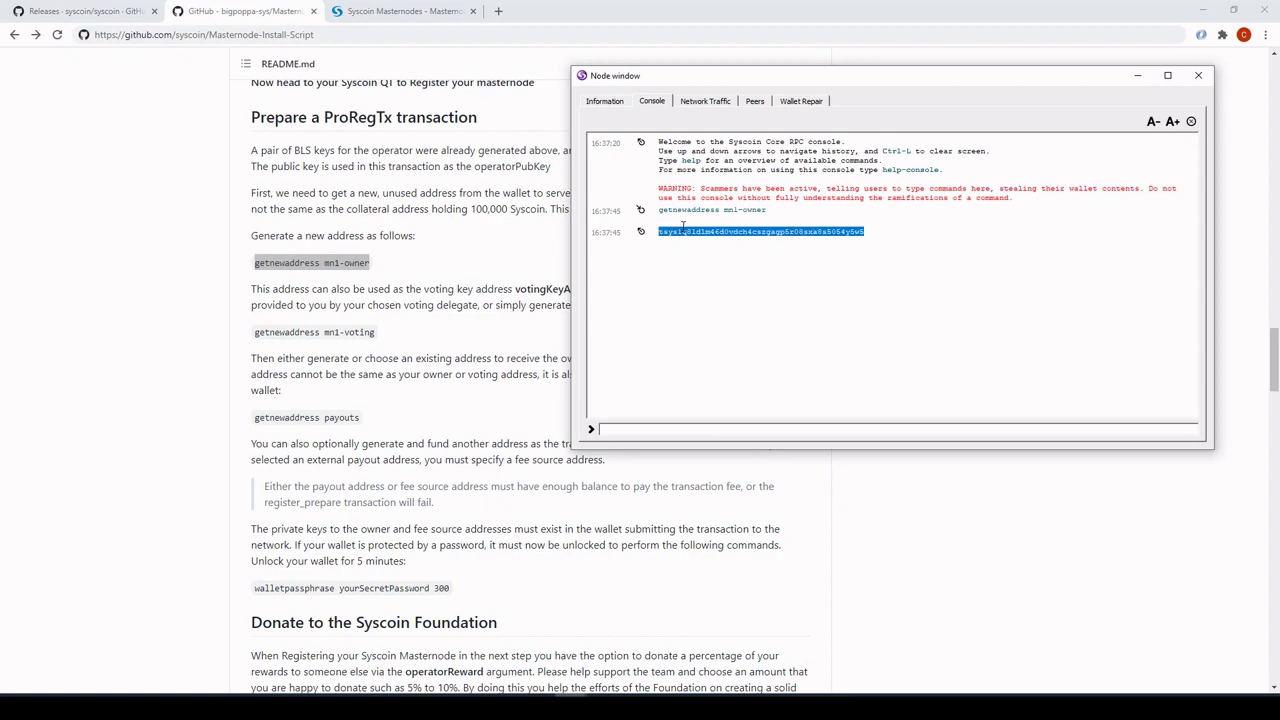
key("alt+Tab")
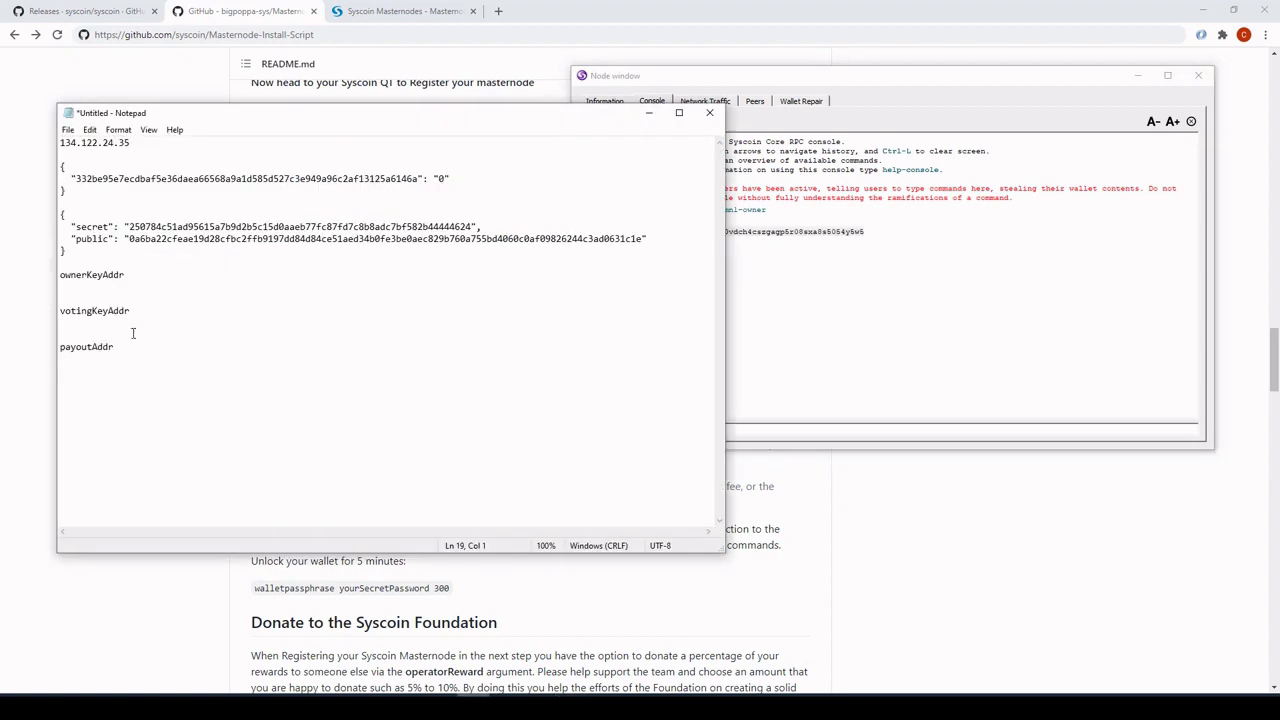
key("alt+Tab")
key("alt+Tab")
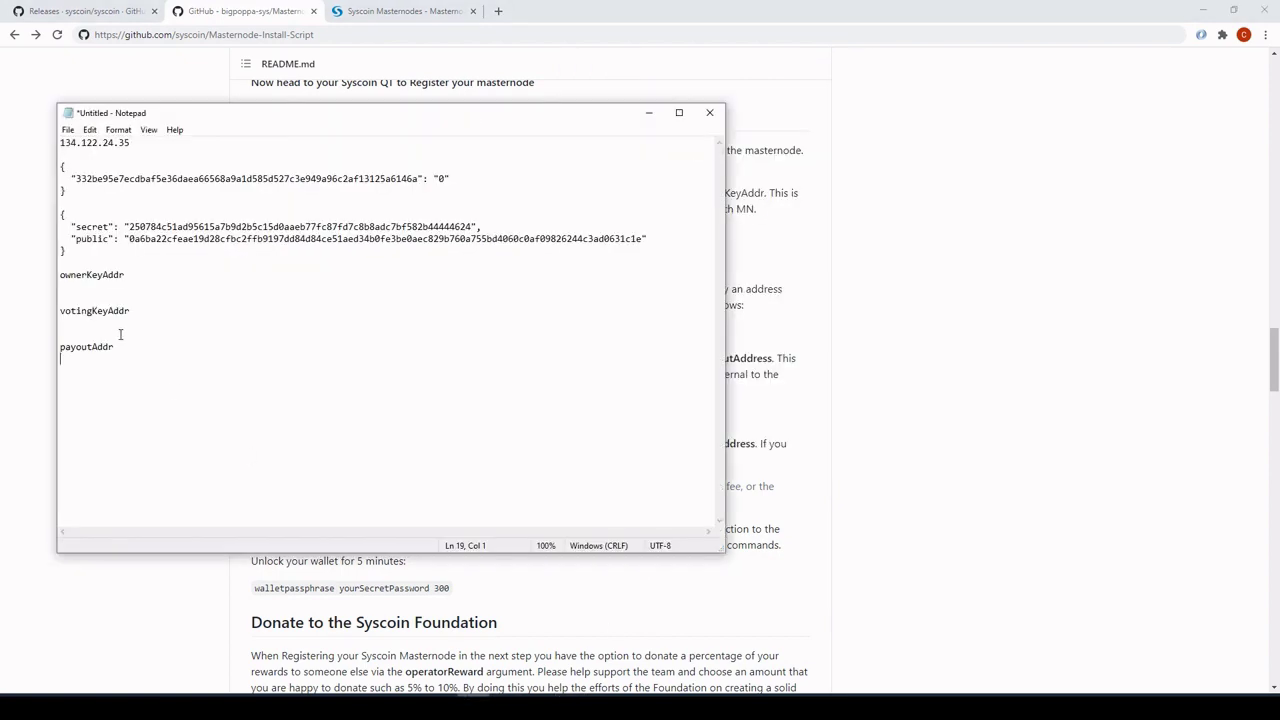
type("tsys1q8ldlm46d0vdch4cszgagp5r08sxa8s5054y5w5")
left_click(69, 324)
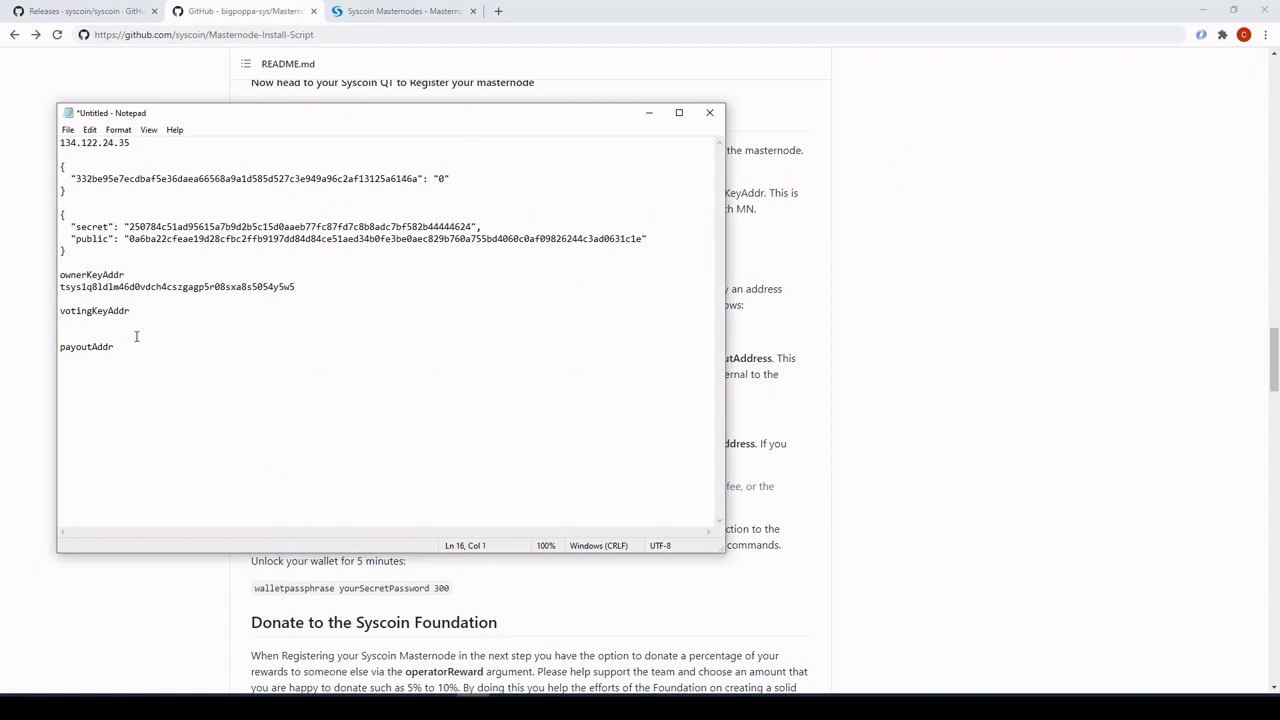
key("ctrl+v")
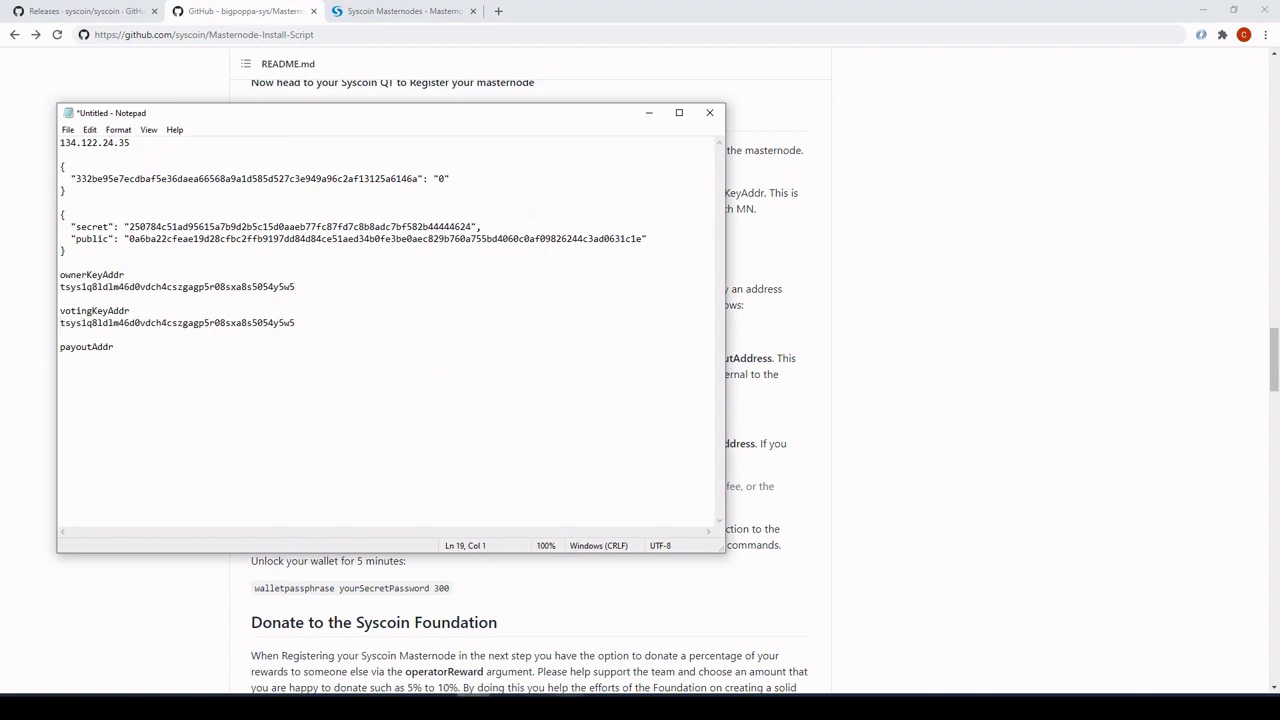
Run getnewaddress payouts and paste the new address under payoutAddr in the notes.
key("alt+Tab")
left_click_drag(255, 417, 378, 424)
key("ctrl+c")
left_click(651, 646)
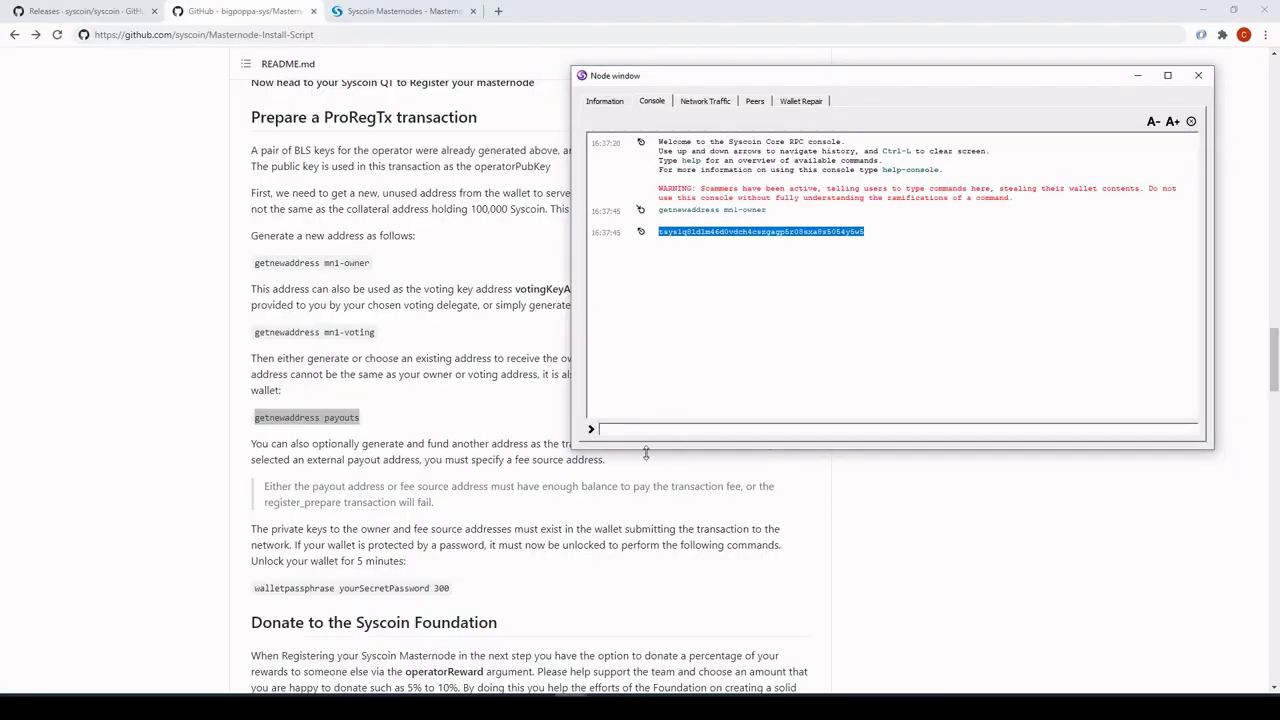
left_click(635, 430)
key("ctrl+v")
key("Return")
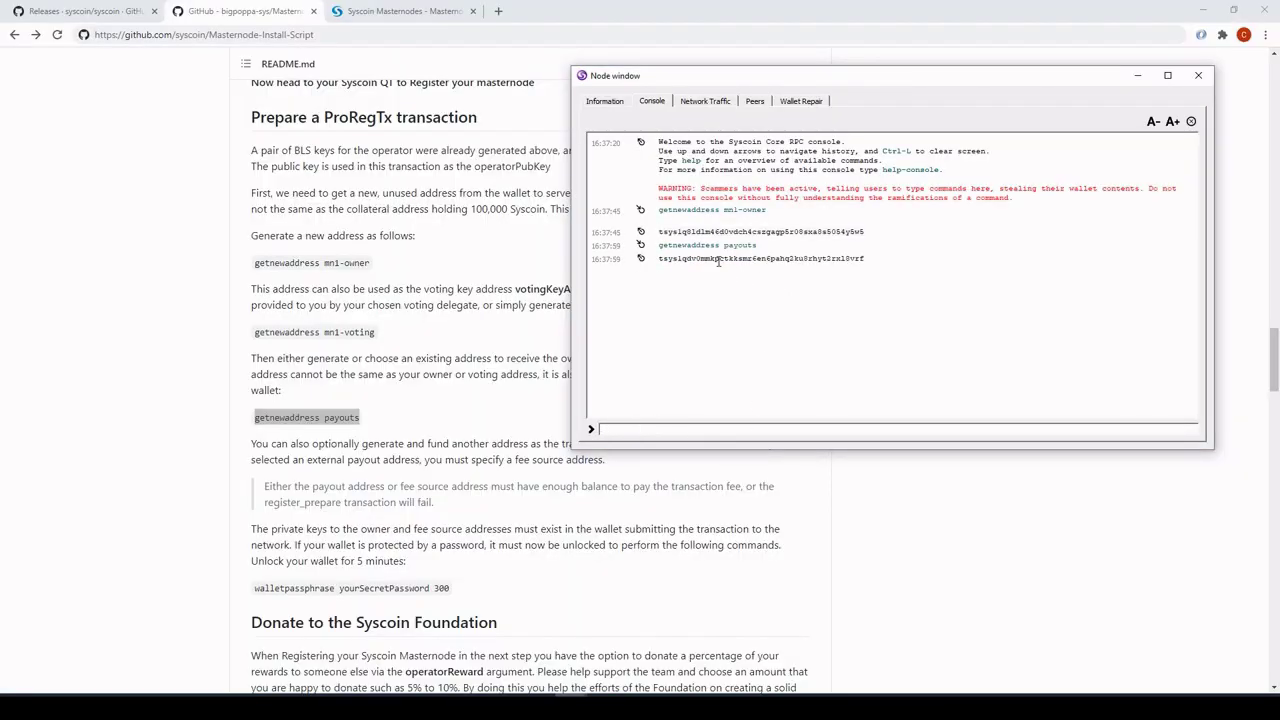
double_click(740, 258)
key("ctrl+c")
left_click(472, 700)
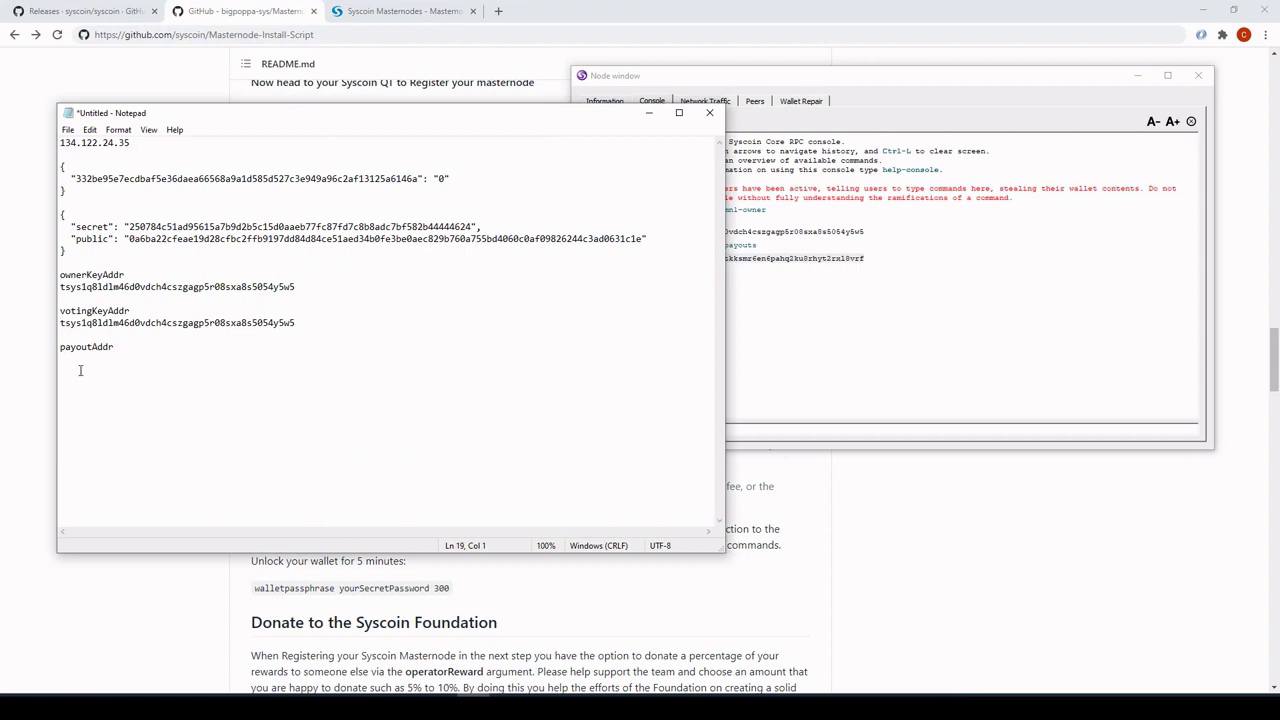
key("ctrl+v")
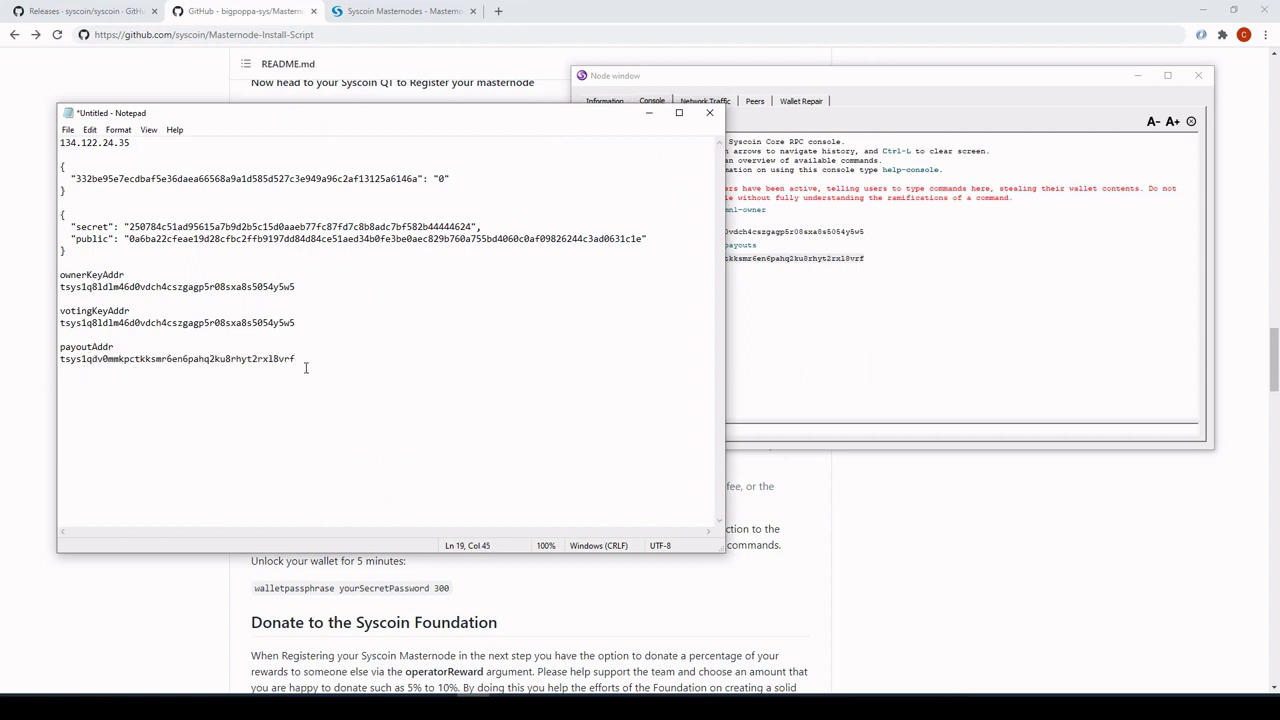
left_click_drag(310, 371, 6, 358)
left_click(847, 331)
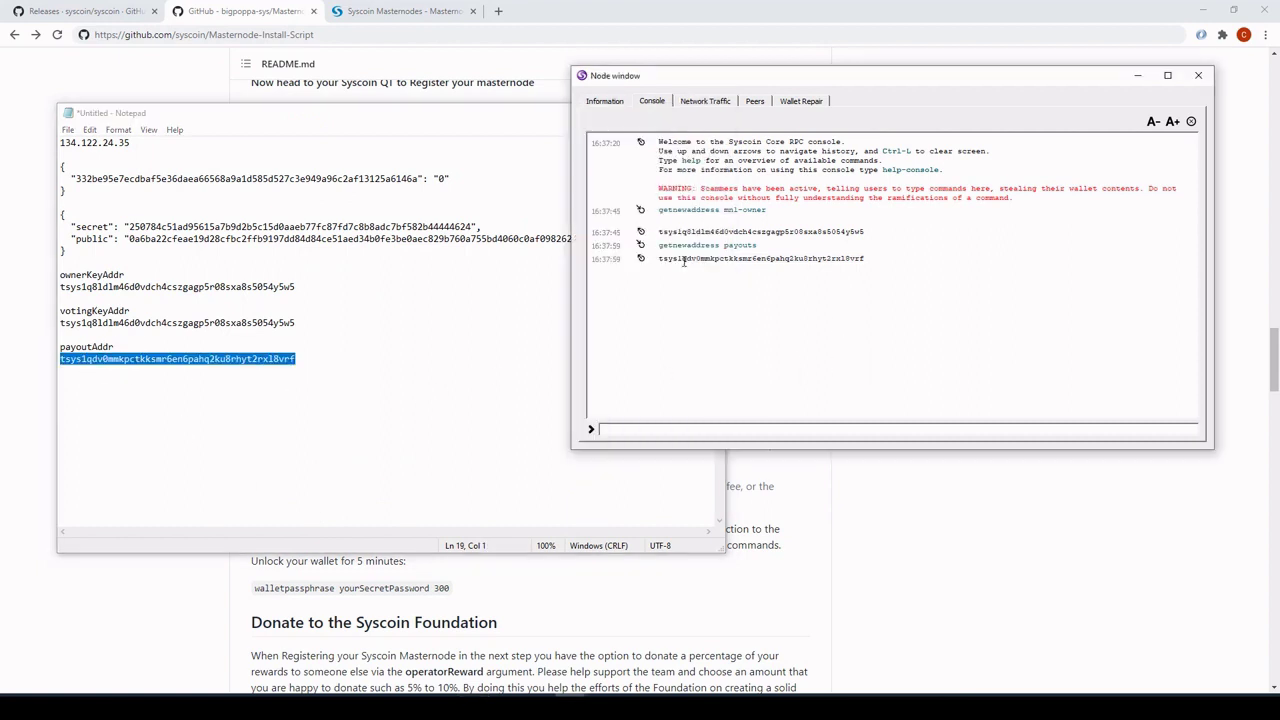
Send 10 SYS to the pasted payouts address, confirm, and select the new payment in the list.
left_click(1198, 77)
key("alt+Tab")
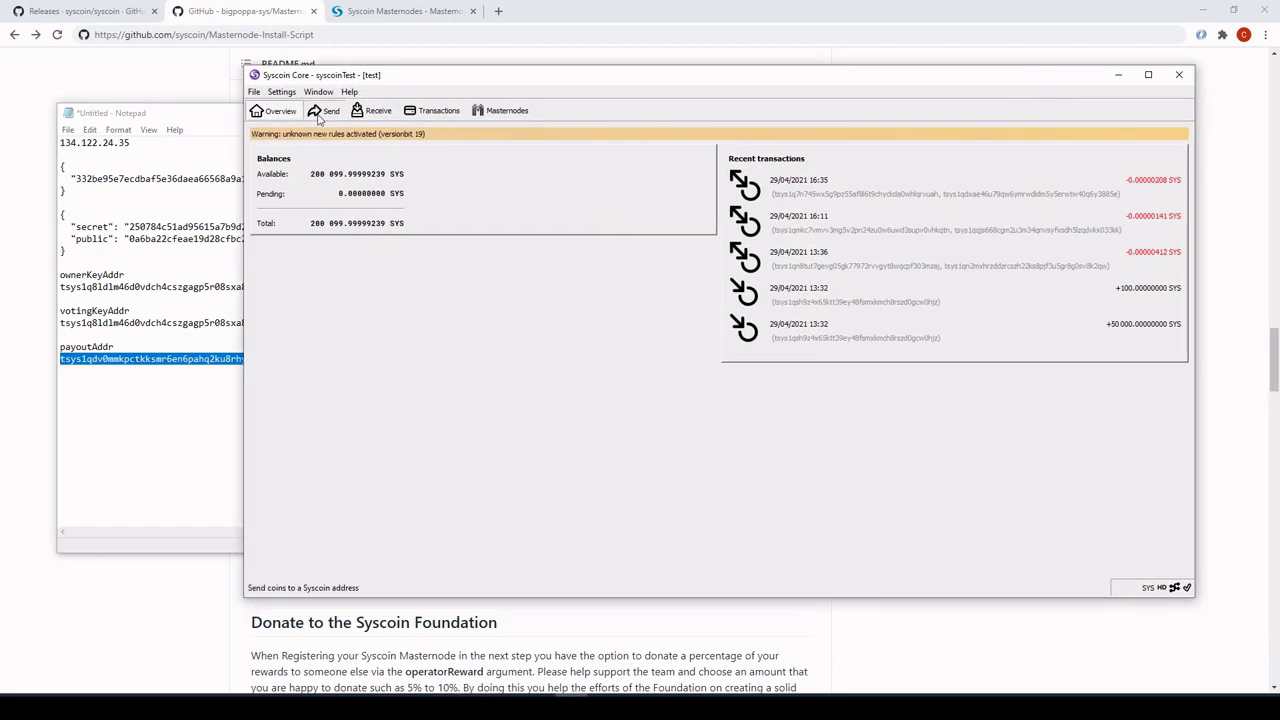
left_click(322, 111)
key("ctrl+v")
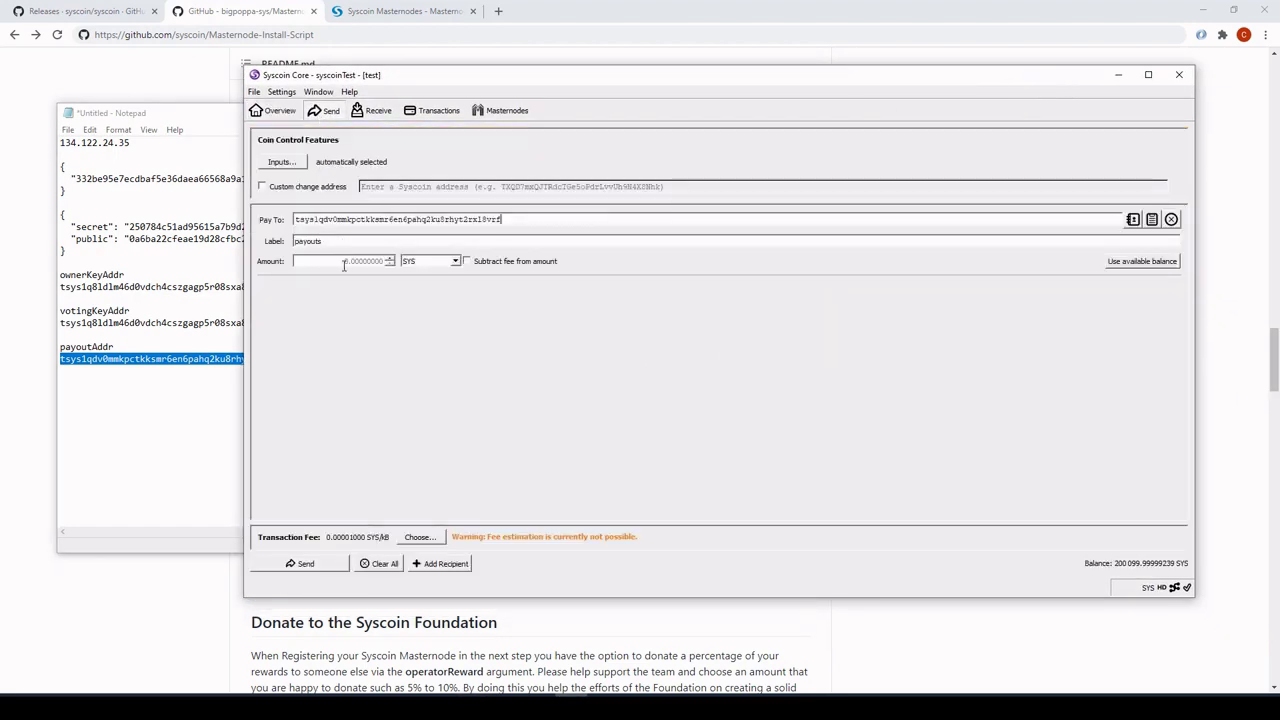
left_click(349, 262)
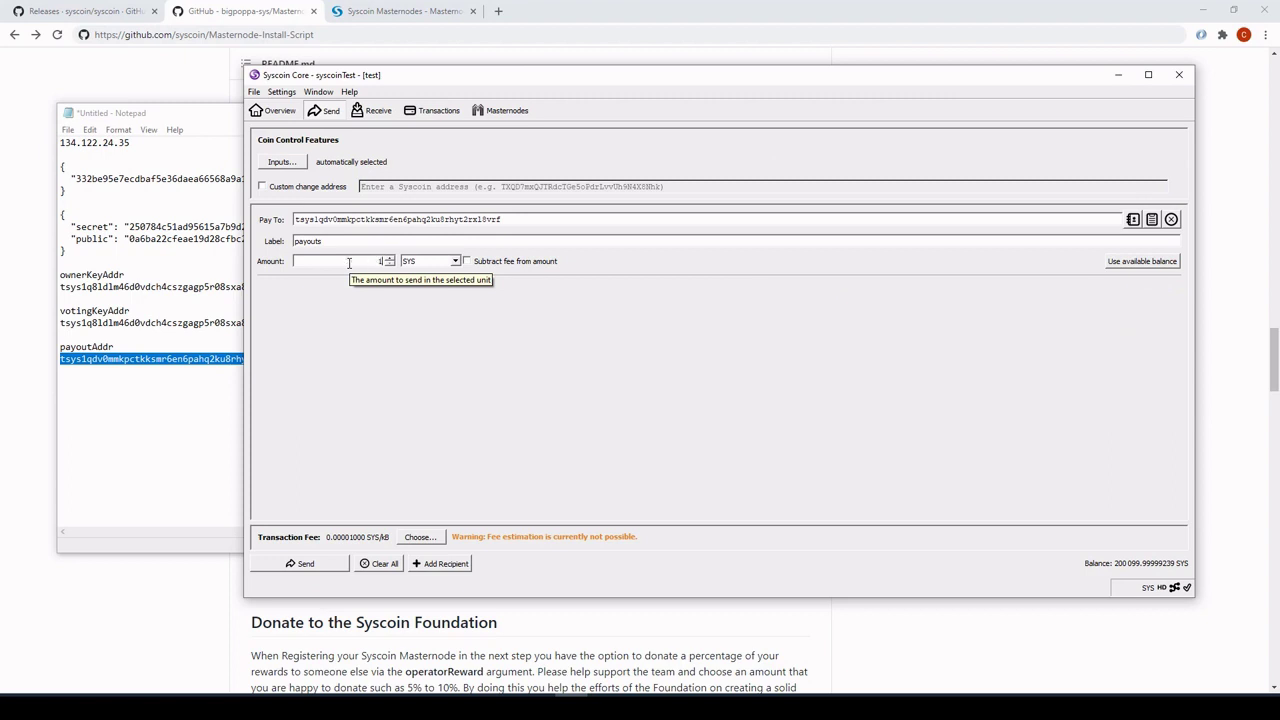
left_click(297, 565)
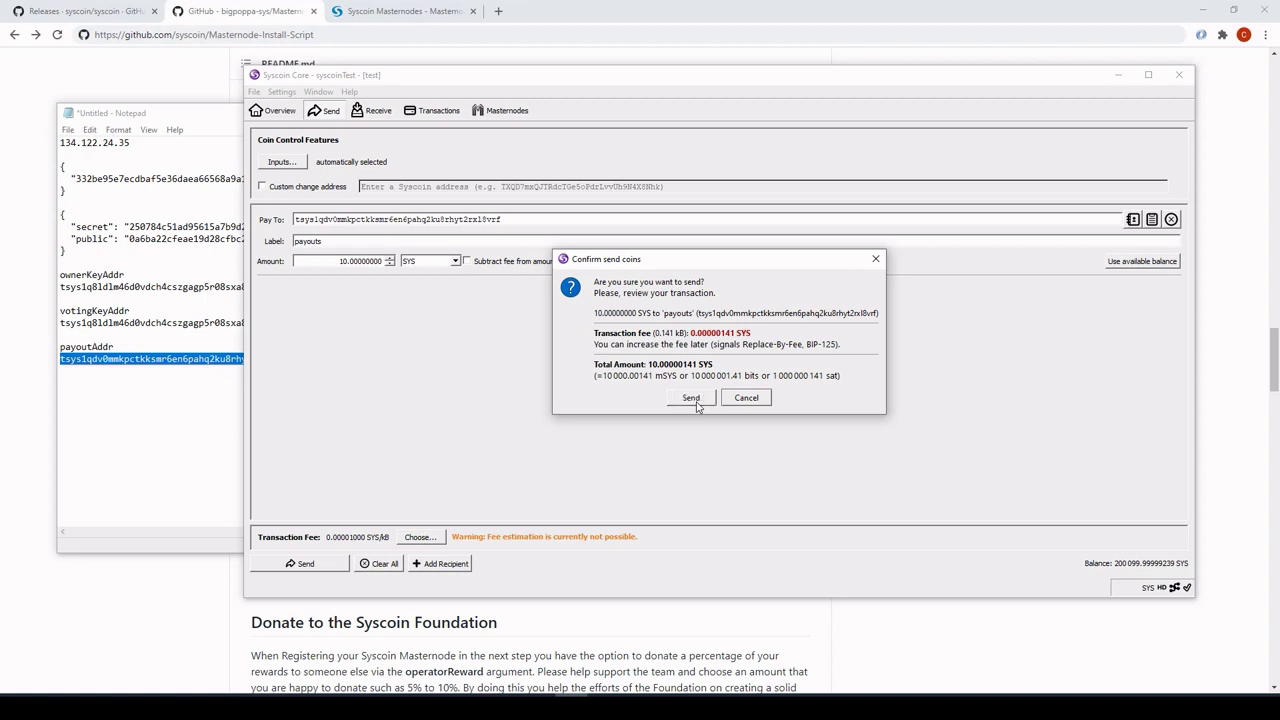
left_click(705, 402)
left_click(268, 170)
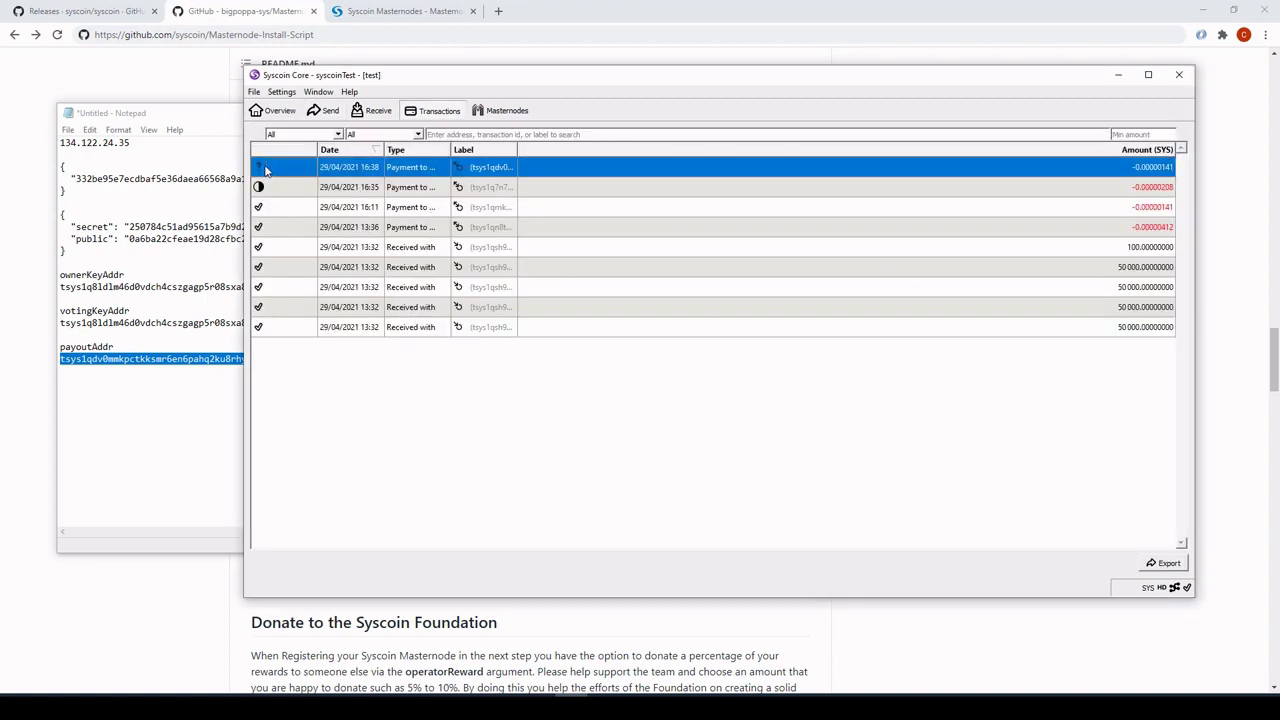